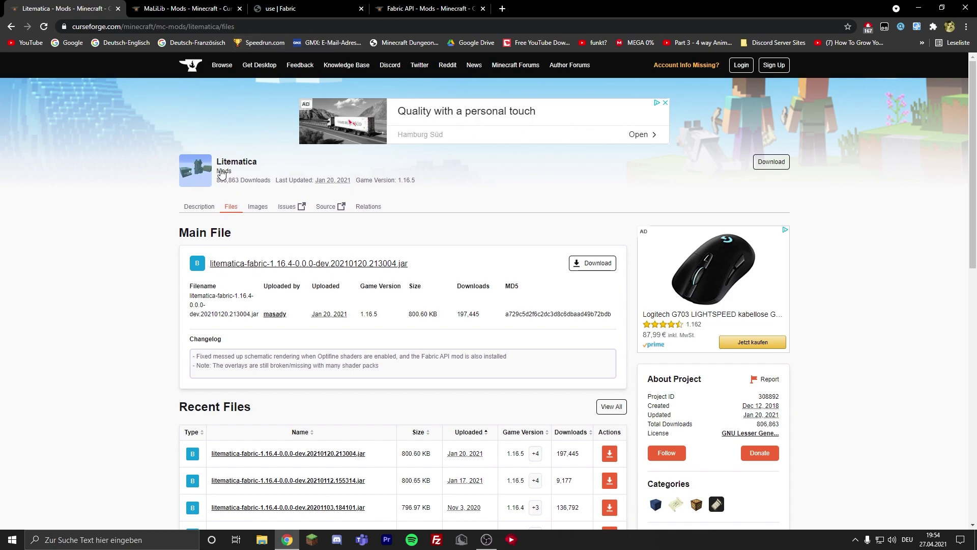
Step: Find a Litematica build for Minecraft 1.16.5 in the recent files list and download its jar file
scroll(520, 259, down, 4)
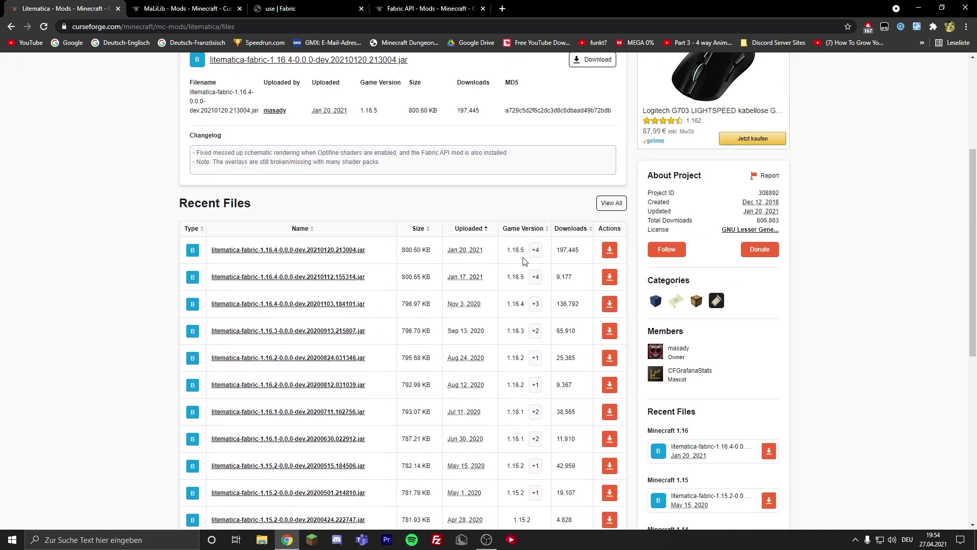
drag(519, 251, 531, 253)
click(532, 248)
double_click(520, 251)
click(516, 261)
scroll(518, 265, down, 4)
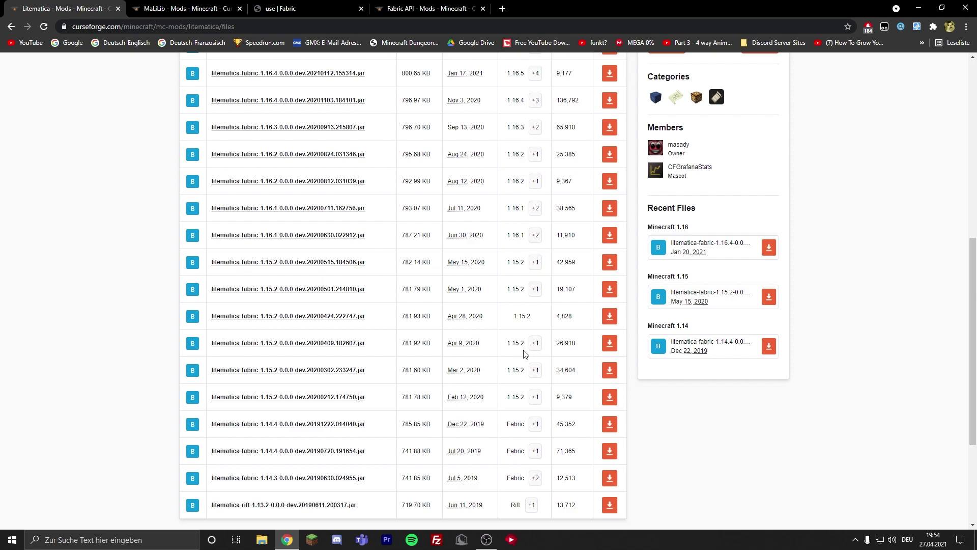
scroll(523, 354, up, 10)
click(609, 356)
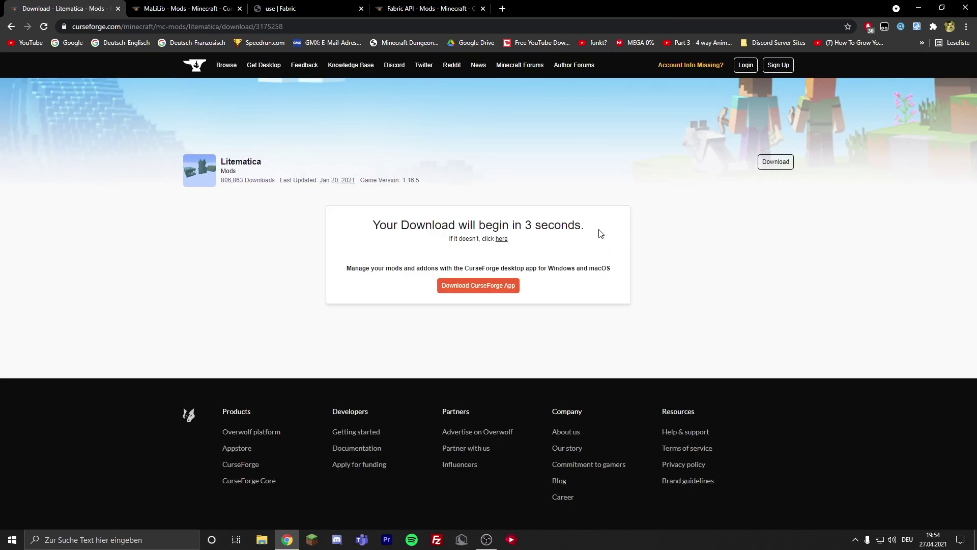
Step: Close the Litematica download page and download malilib-fabric-1.16.4-0.10.0-dev.21+arne.5.jar from the MaLiLib recent files
click(118, 9)
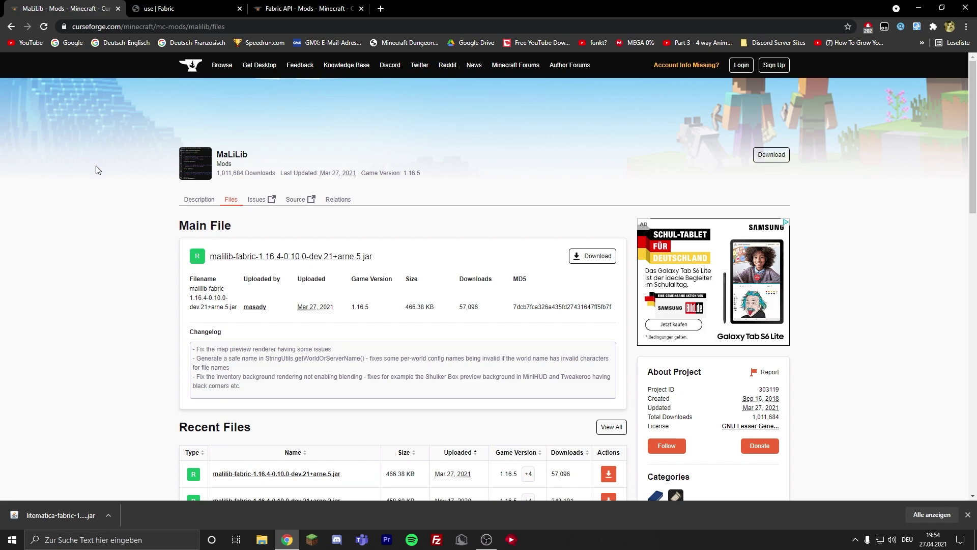
scroll(141, 256, down, 3)
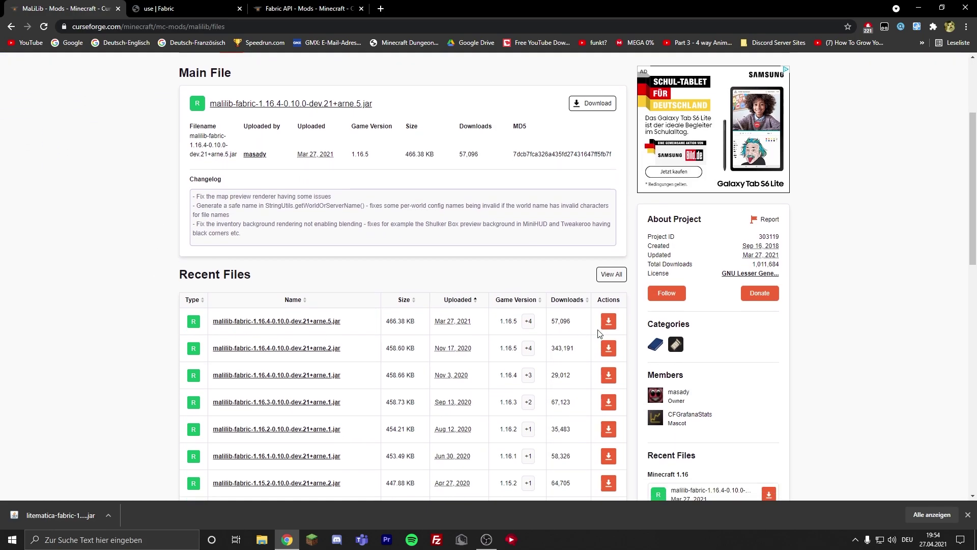
click(609, 322)
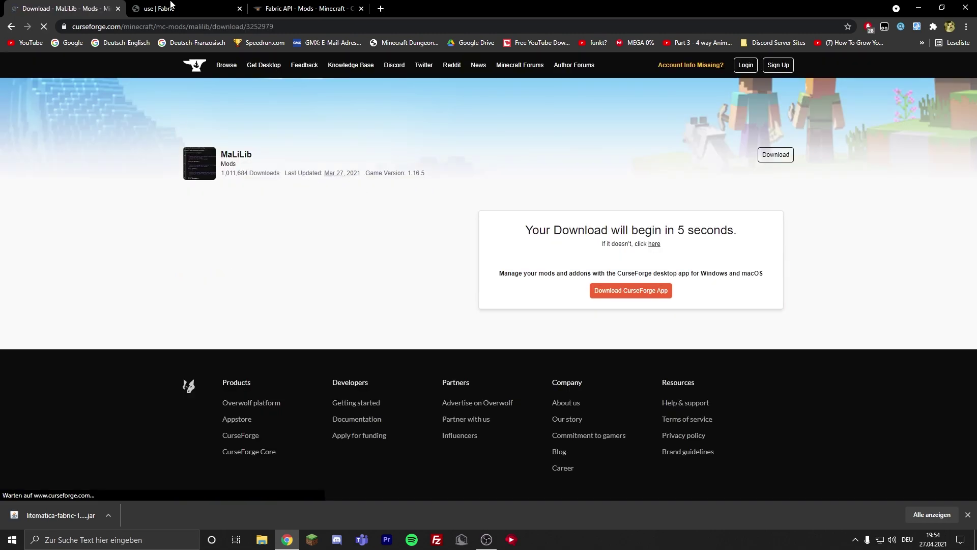
Step: Download the universal JAR installer from the Fabric site, keep the flagged file and launch fabric-installer-0.7.3.jar
click(171, 6)
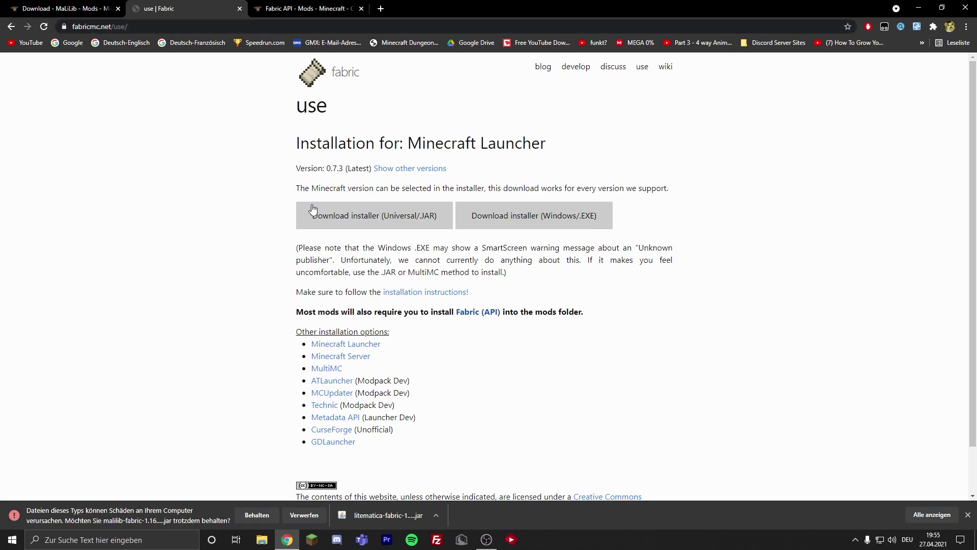
click(400, 220)
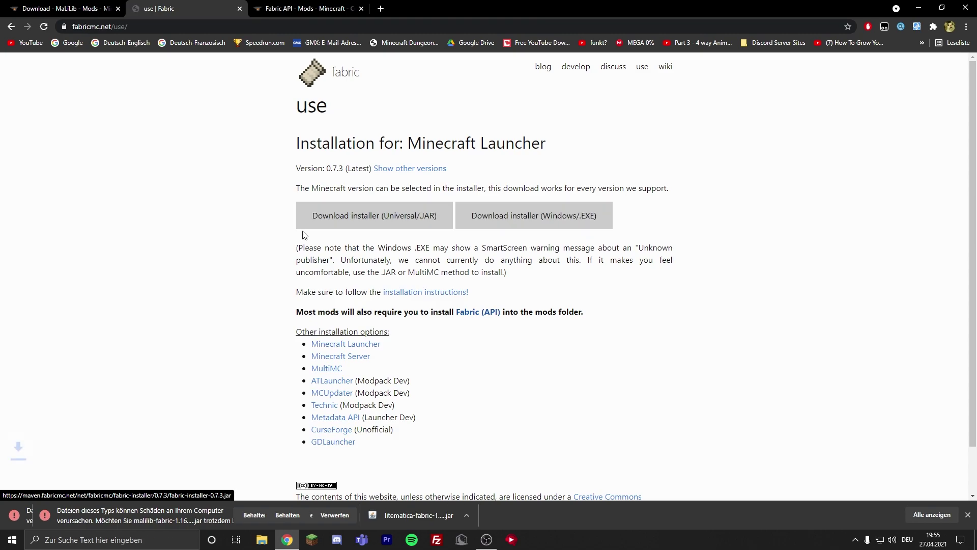
click(255, 515)
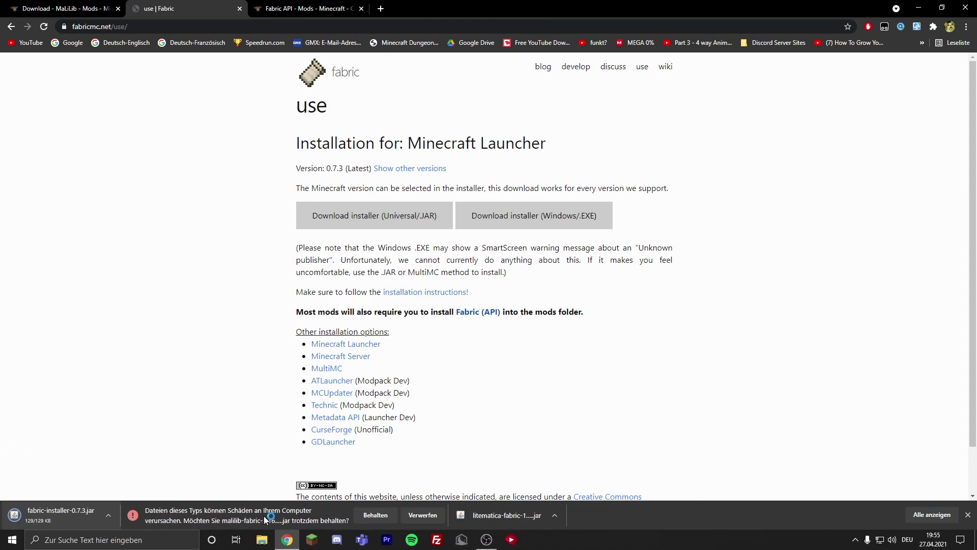
click(61, 517)
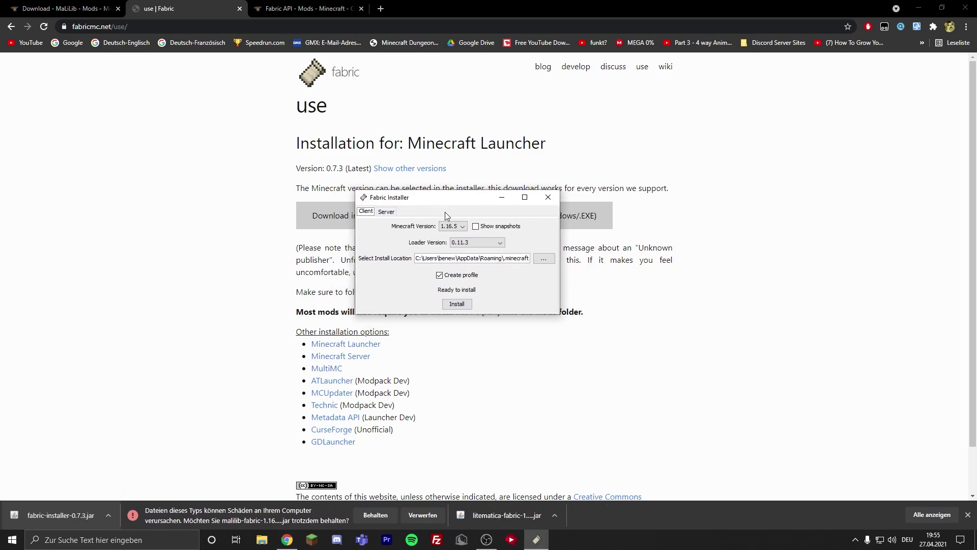
Step: Install Fabric Loader 0.11.3 for Minecraft 1.16.5 on the client with profile creation enabled, and close the installer
click(459, 227)
click(459, 228)
click(476, 242)
click(461, 249)
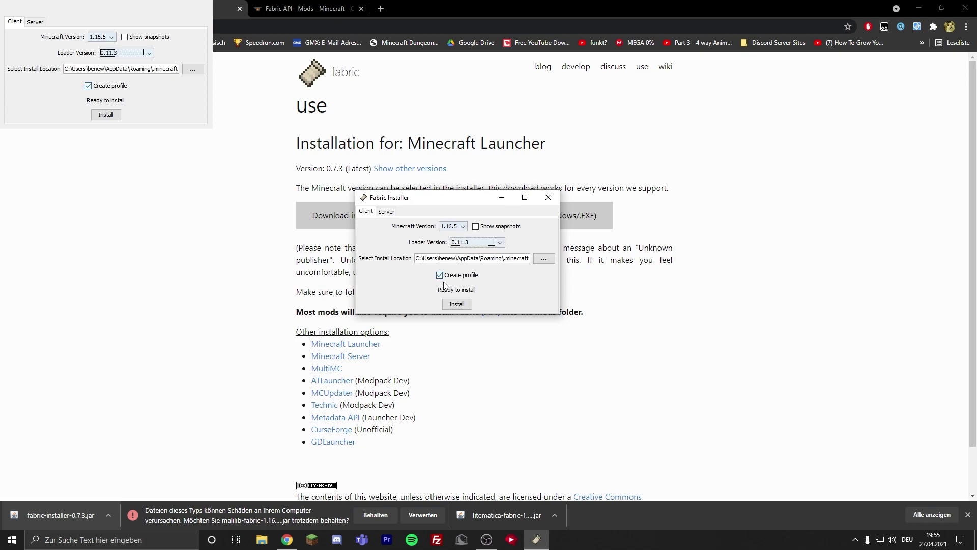
click(460, 304)
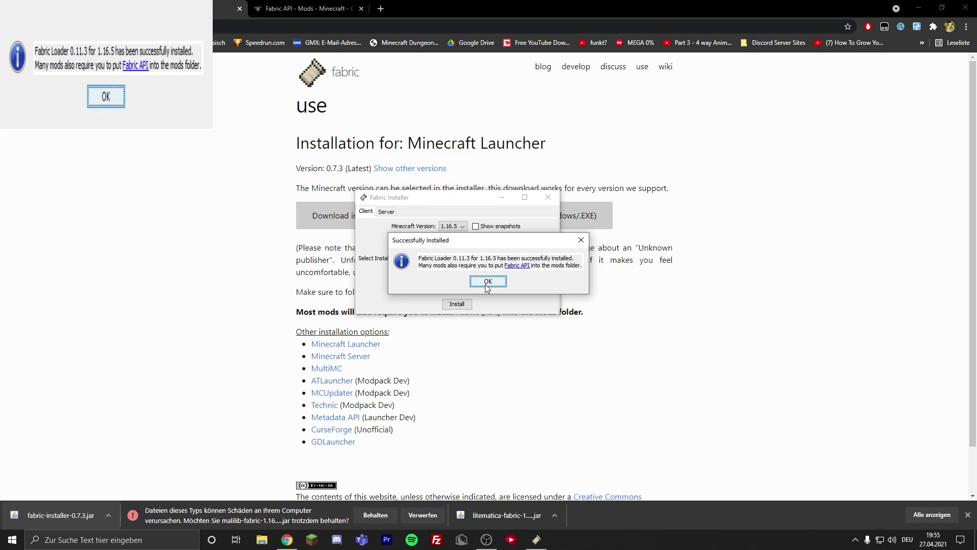
click(487, 282)
click(549, 198)
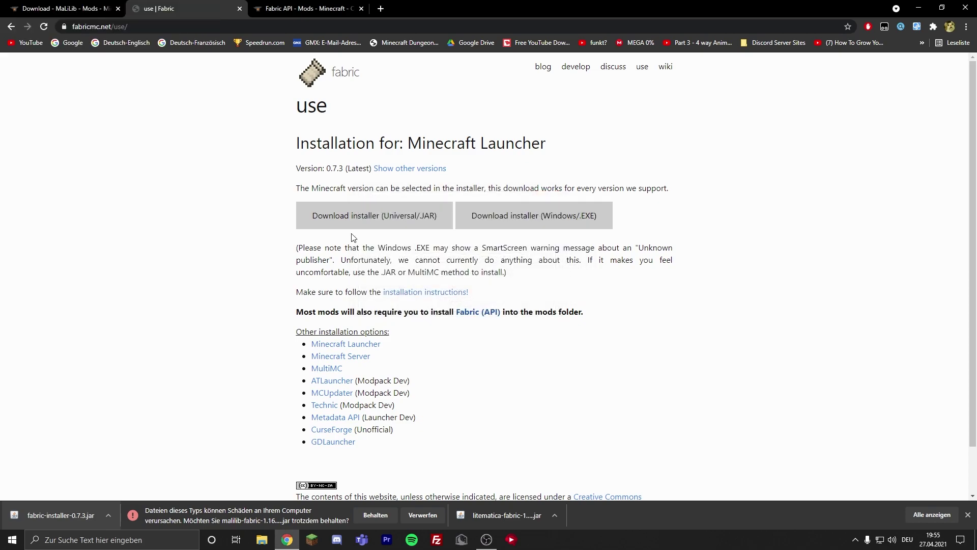
Step: Close the Fabric and MaLiLib pages, download the Fabric API mod and keep the flagged MaLiLib and Fabric API files
click(240, 8)
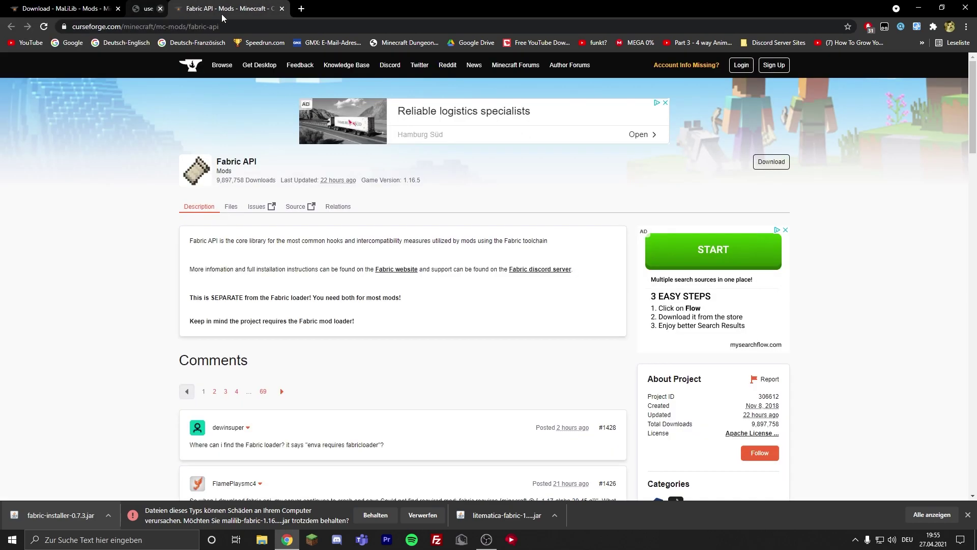
click(117, 9)
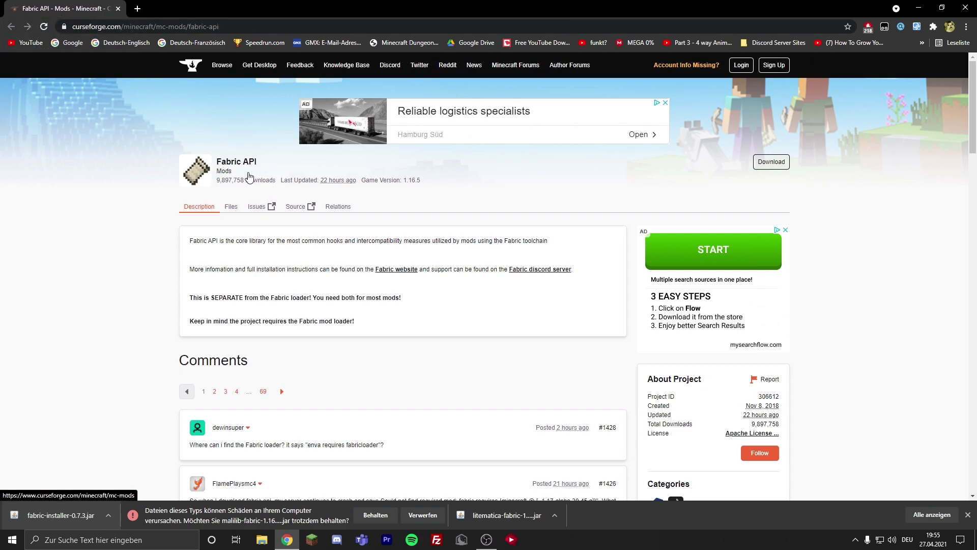
click(763, 170)
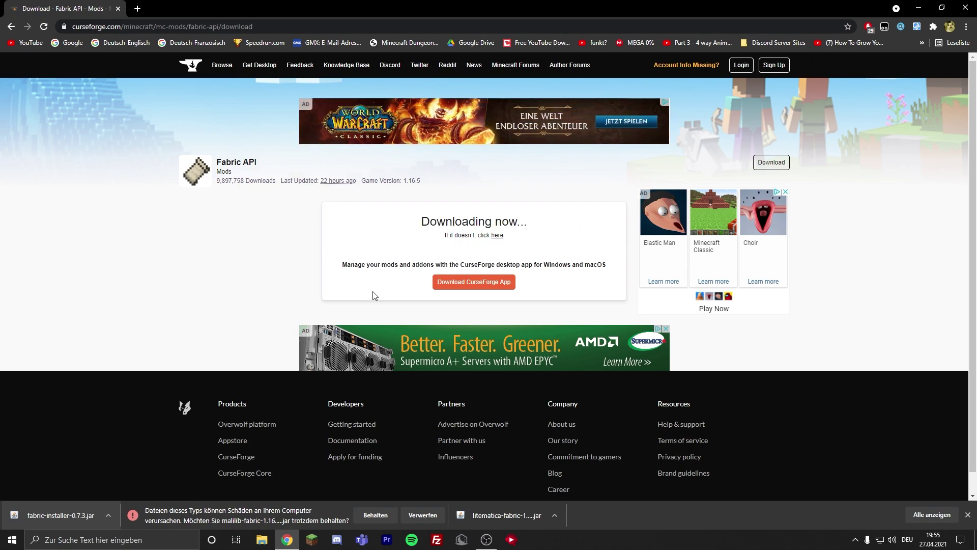
click(706, 518)
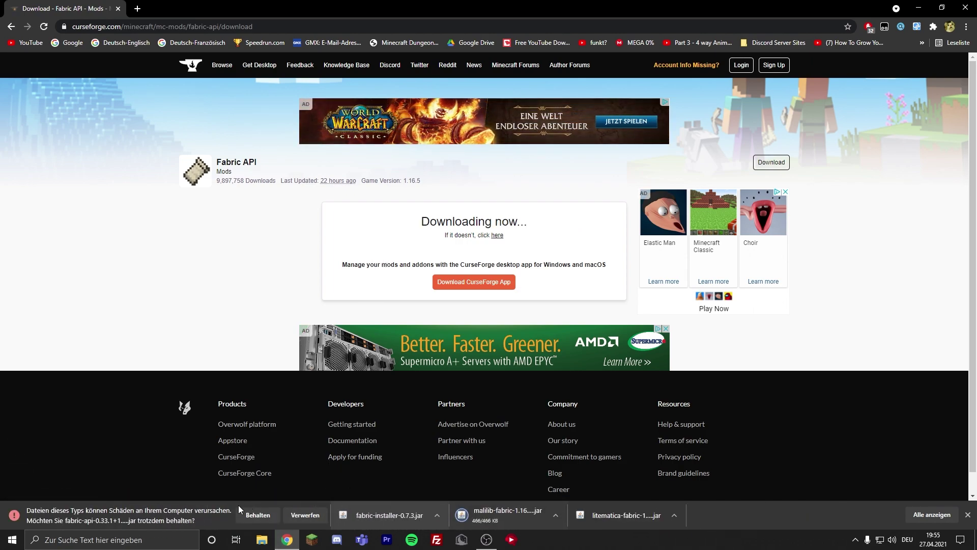
click(249, 513)
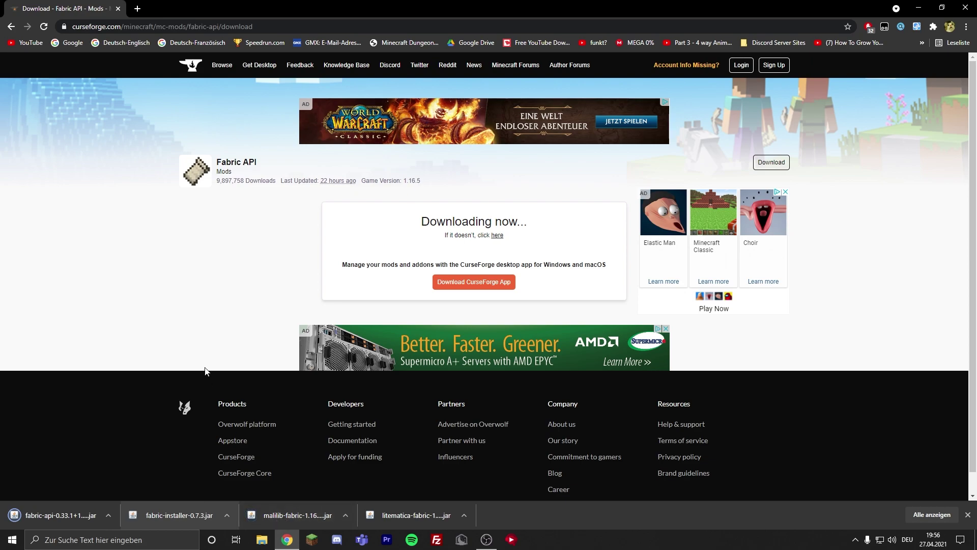
Step: Run %appdata% from the Windows Run dialog and open the .minecraft folder
key(super+r)
drag(133, 432, 214, 292)
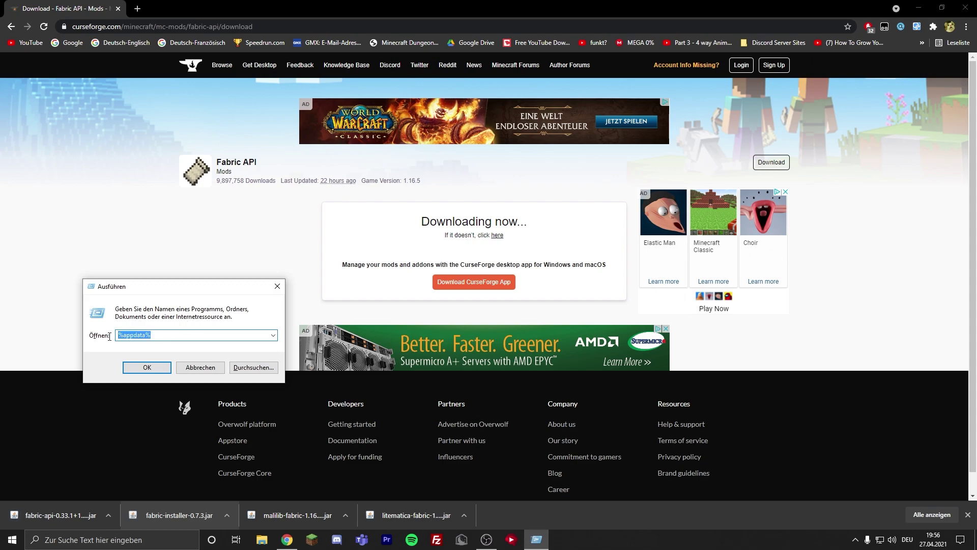
click(147, 367)
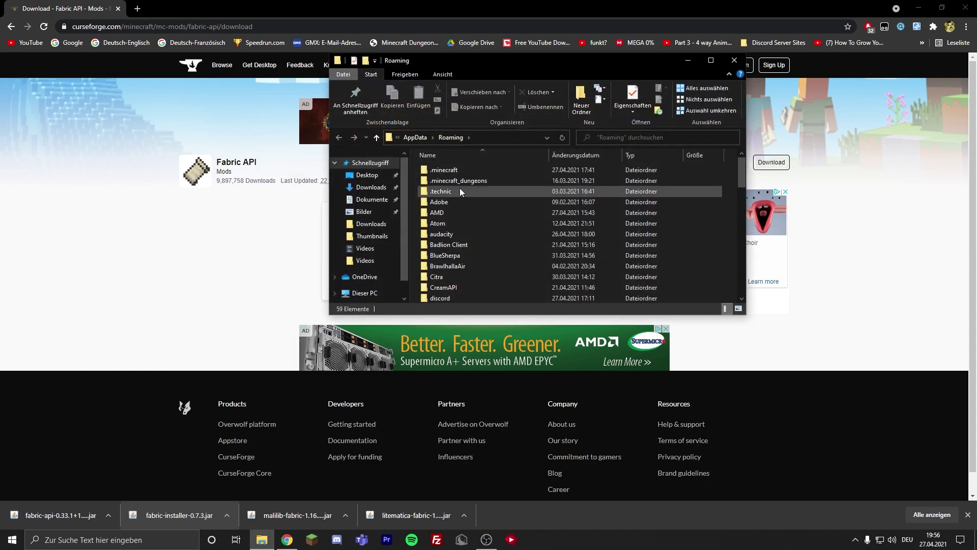
double_click(456, 174)
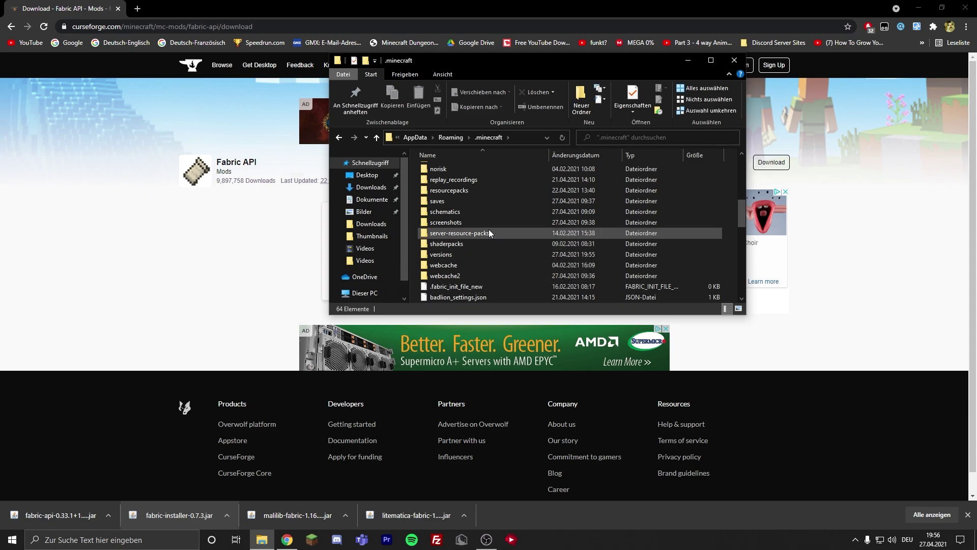
Step: Locate the mods folder inside .minecraft and open it
scroll(484, 219, down, 7)
scroll(476, 194, up, 3)
key(m)
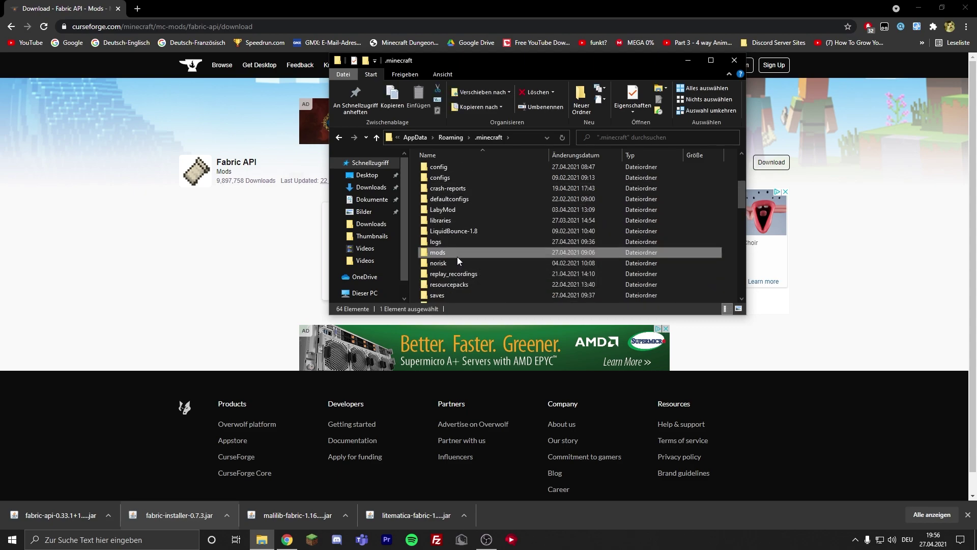
right_click(733, 246)
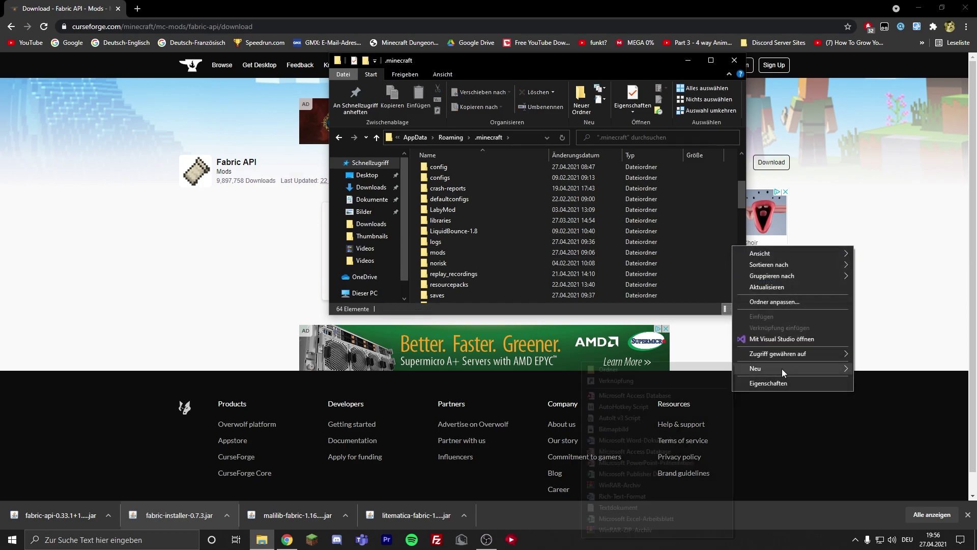
mouse_move(782, 368)
click(460, 252)
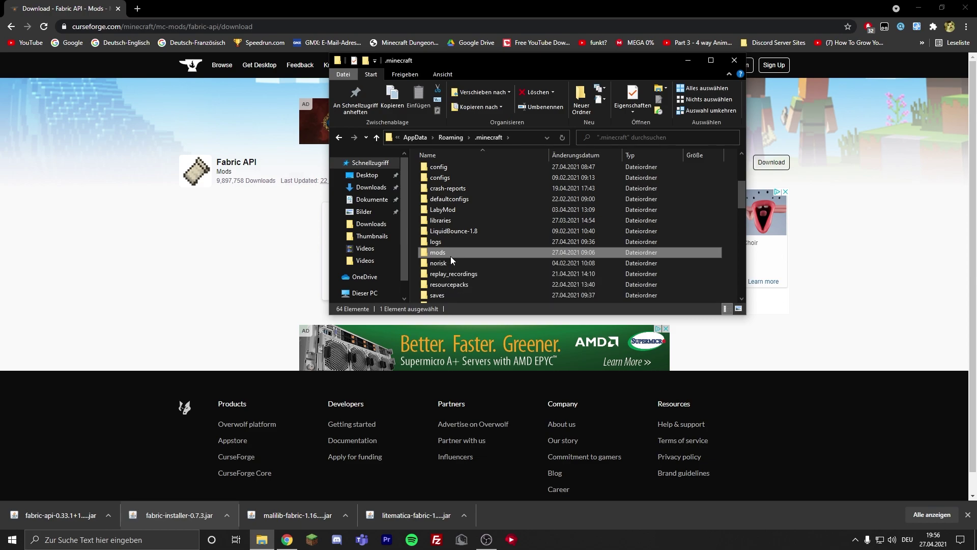
double_click(451, 256)
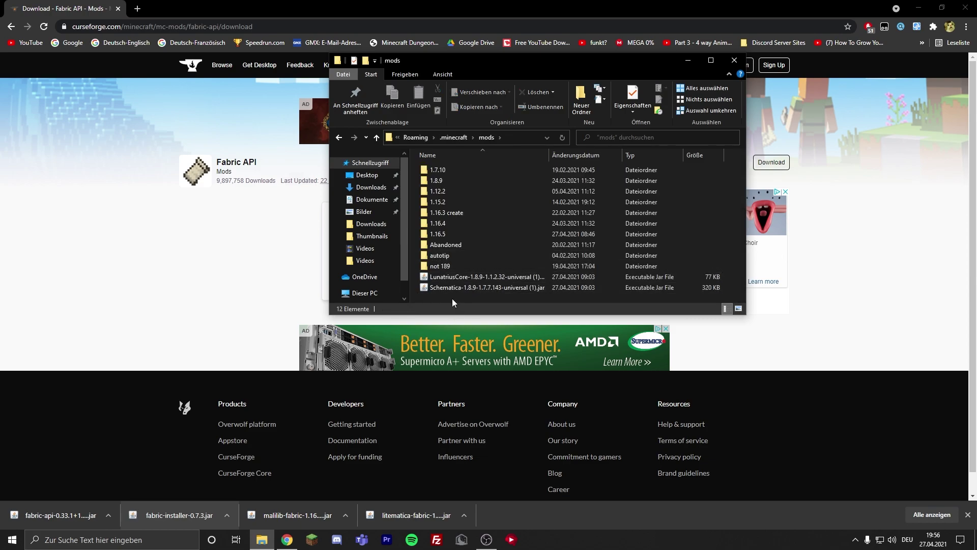
Step: Delete the LunatriusCore and Schematica 1.8.9 jar files from the mods folder and maximize the folder window
drag(452, 298, 478, 279)
key(Delete)
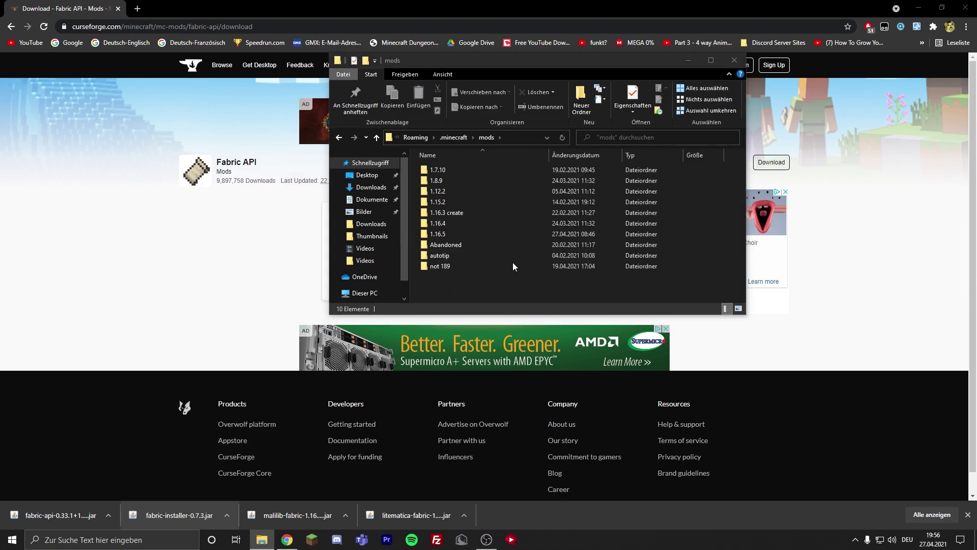
click(711, 60)
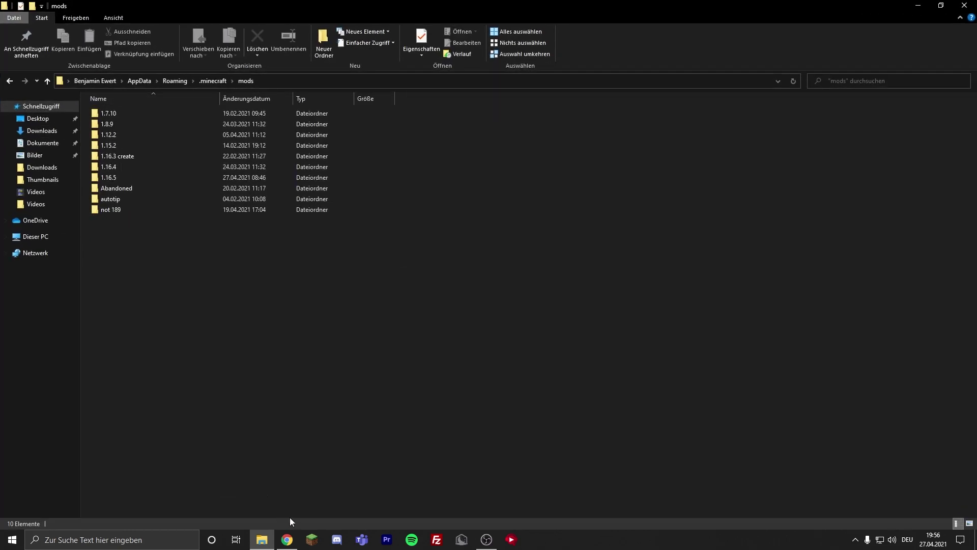
Step: Put the downloaded Litematica, MaLiLib and Fabric API jar files from Chrome into the mods folder
click(287, 539)
drag(412, 516, 255, 387)
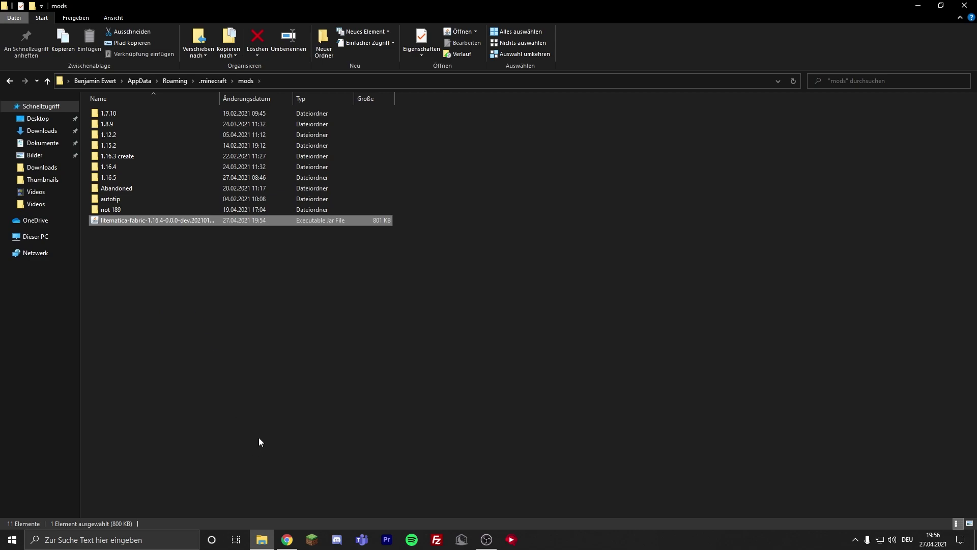
click(287, 540)
drag(312, 517, 209, 377)
click(287, 540)
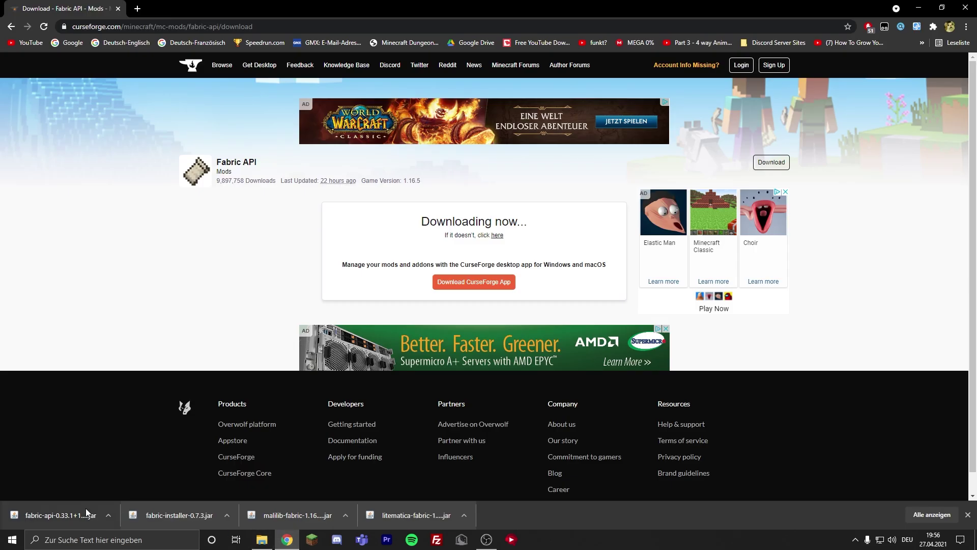
drag(87, 513, 273, 391)
click(287, 539)
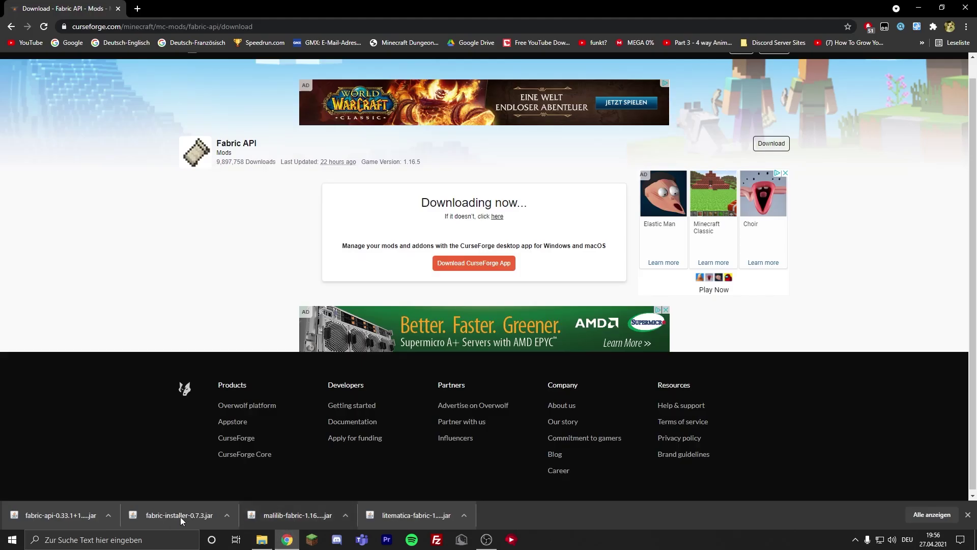
drag(182, 519, 139, 240)
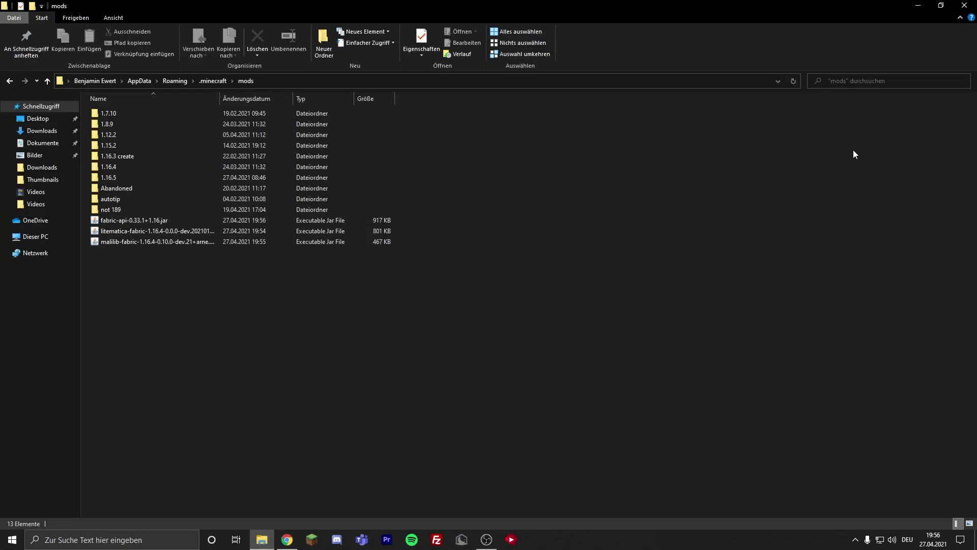
Step: Close the mods folder and browser windows, show the desktop and switch to the Minecraft Launcher
click(966, 4)
click(967, 4)
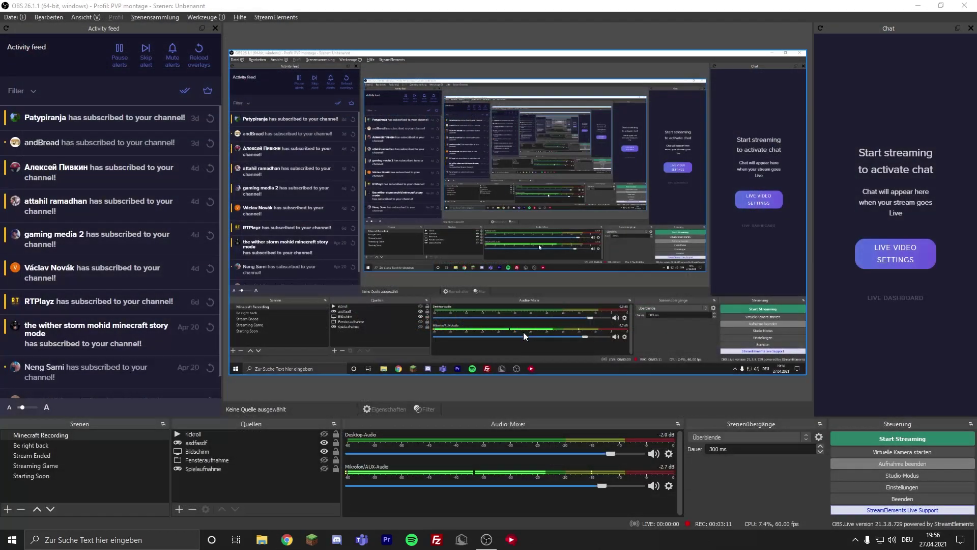
click(976, 546)
click(312, 540)
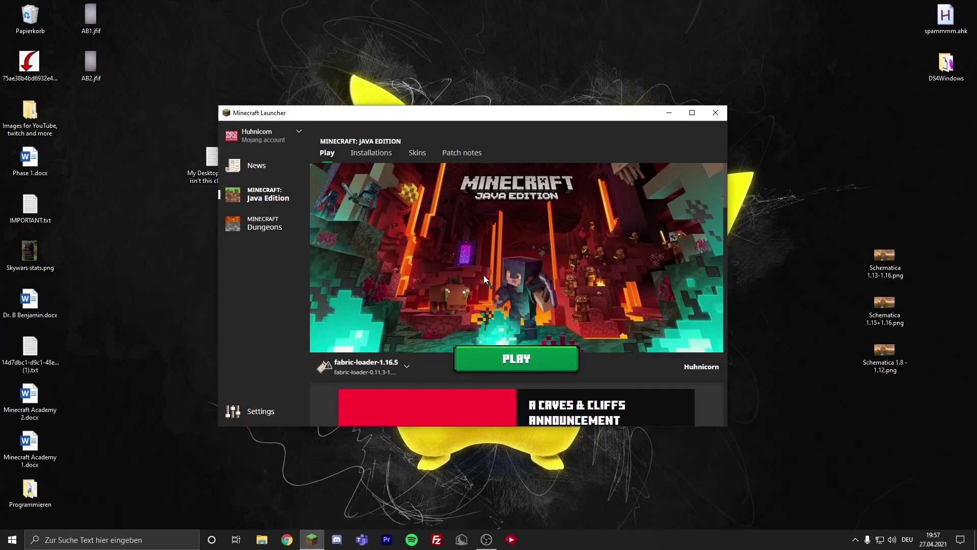
Step: Check the fabric-loader-1.16.5 profile in the launcher's version list and open the Java Edition installations overview
click(356, 365)
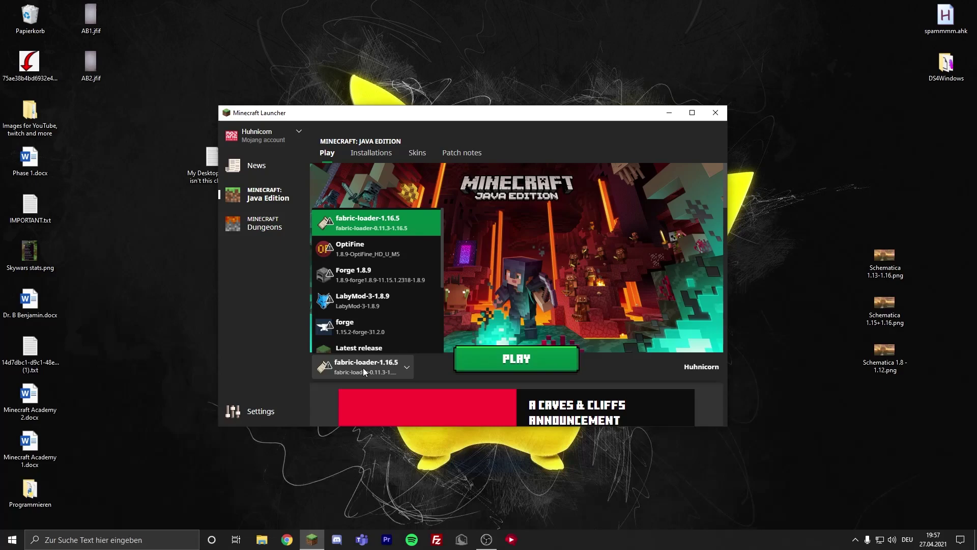
click(364, 371)
click(371, 152)
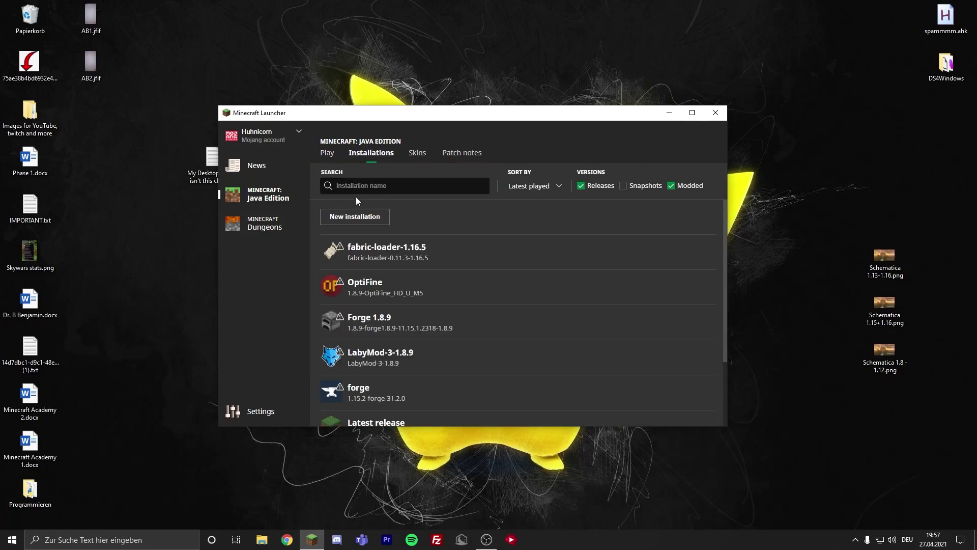
click(355, 216)
click(437, 260)
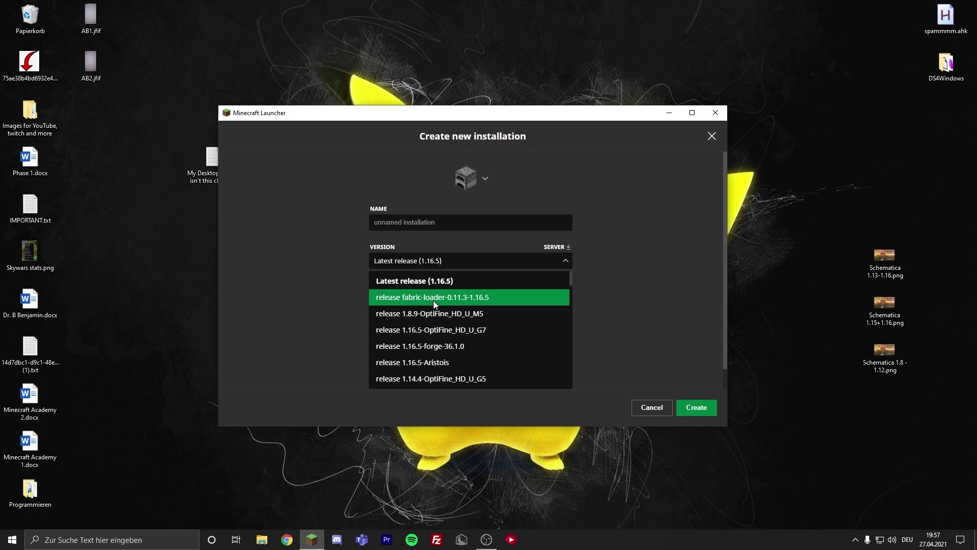
click(652, 408)
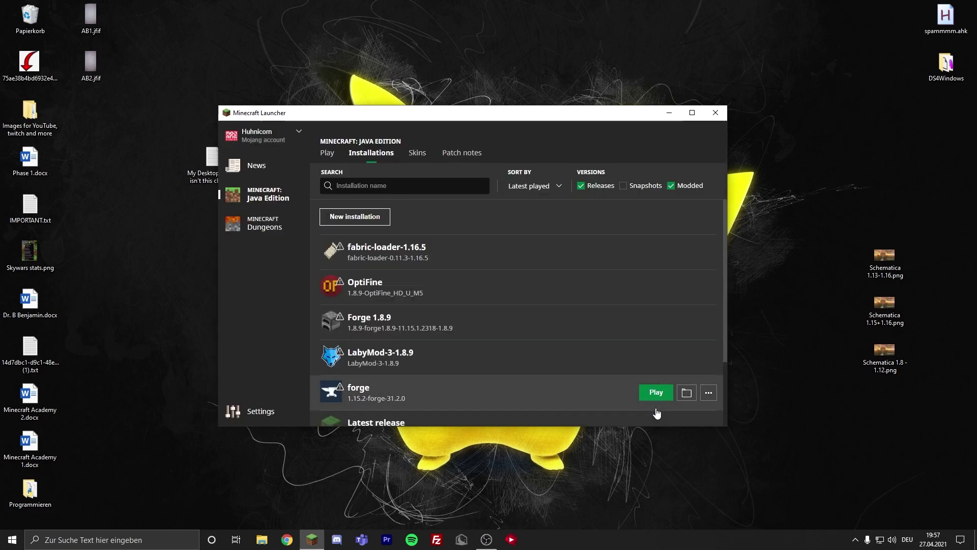
Step: Launch Minecraft Java Edition with the fabric-loader-1.16.5 profile
click(327, 153)
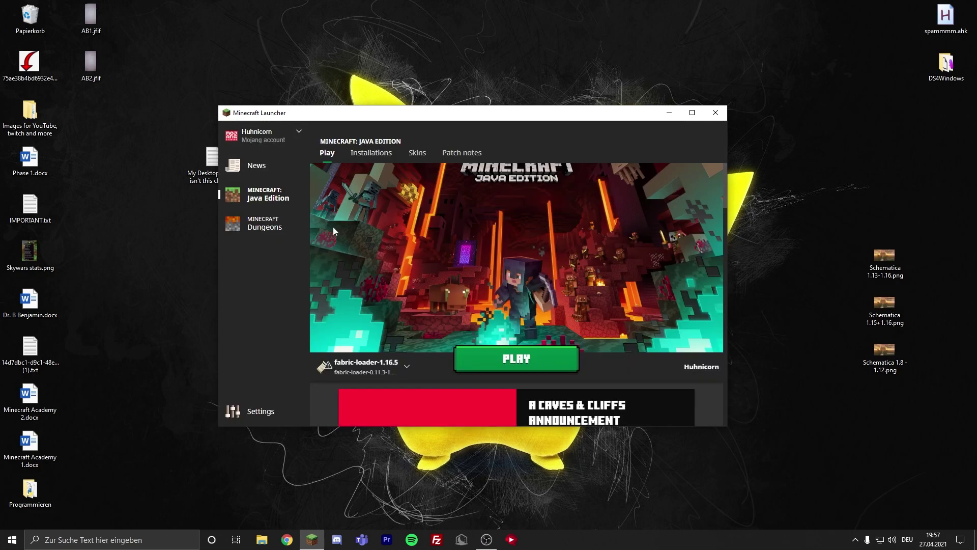
click(493, 361)
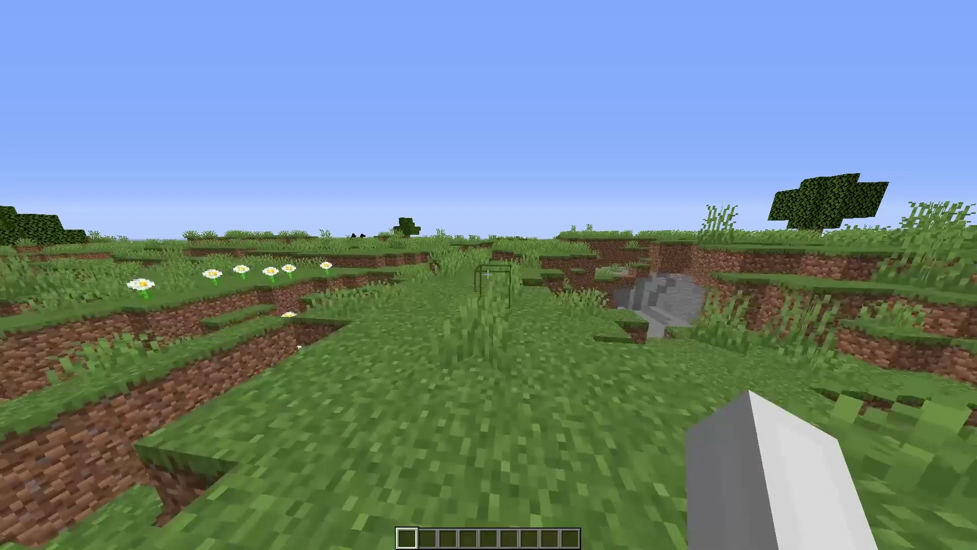
key(F5)
key(F5)
key(F5)
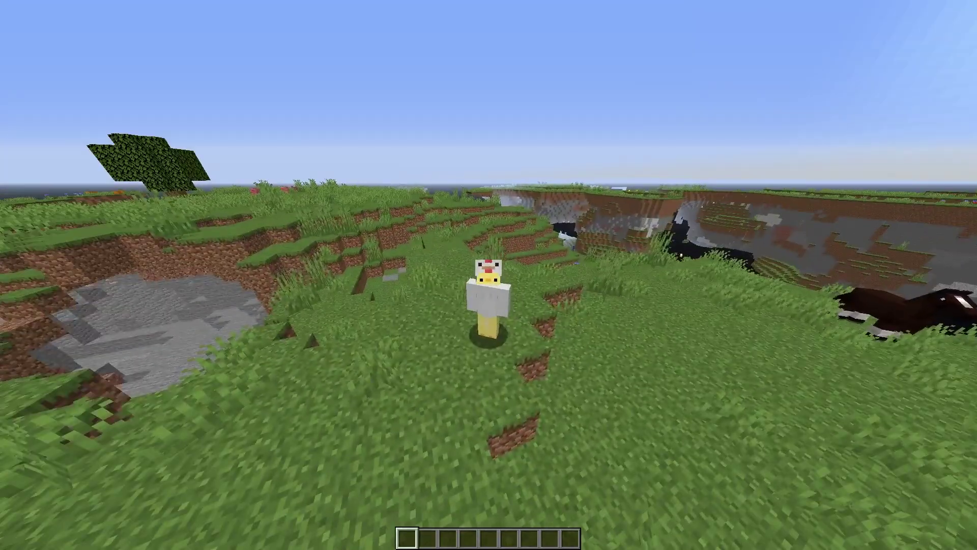
key(w)
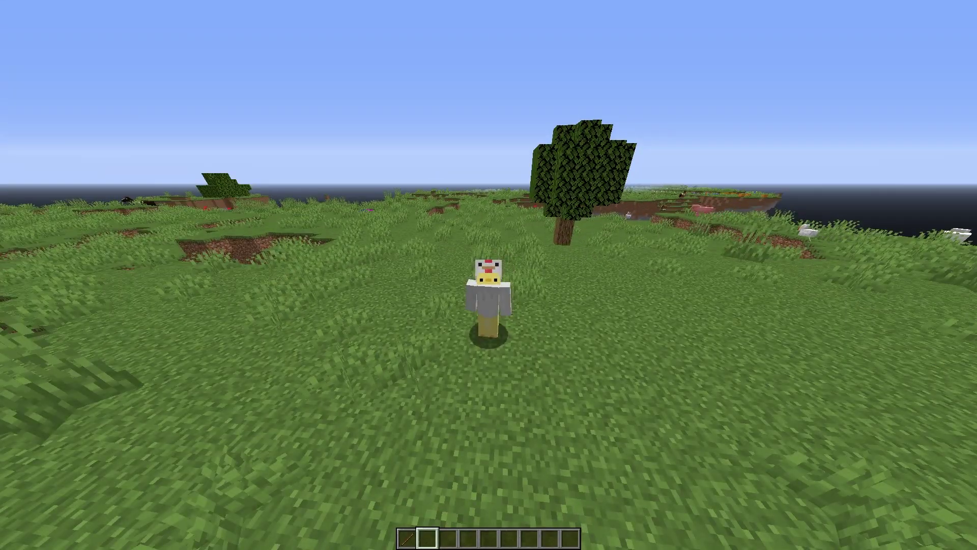
key(F5)
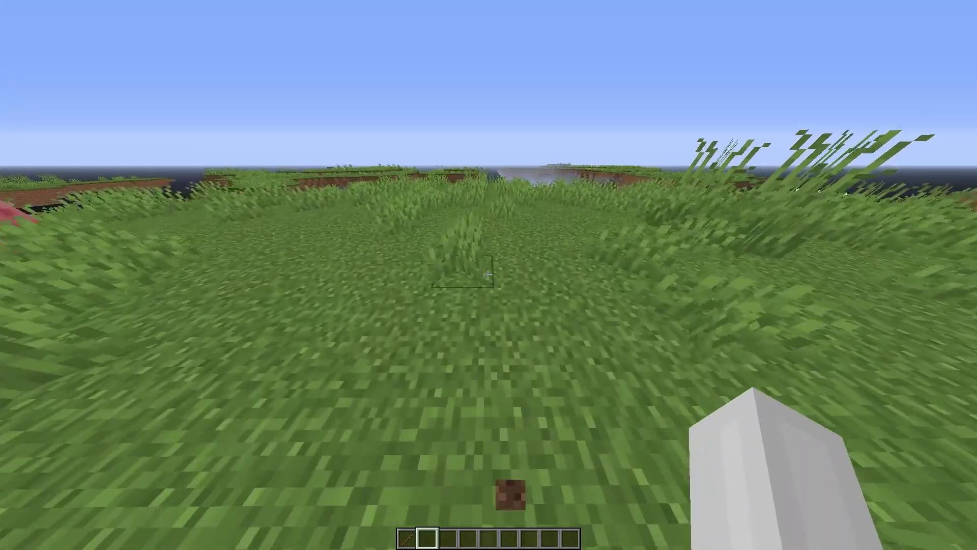
key(w)
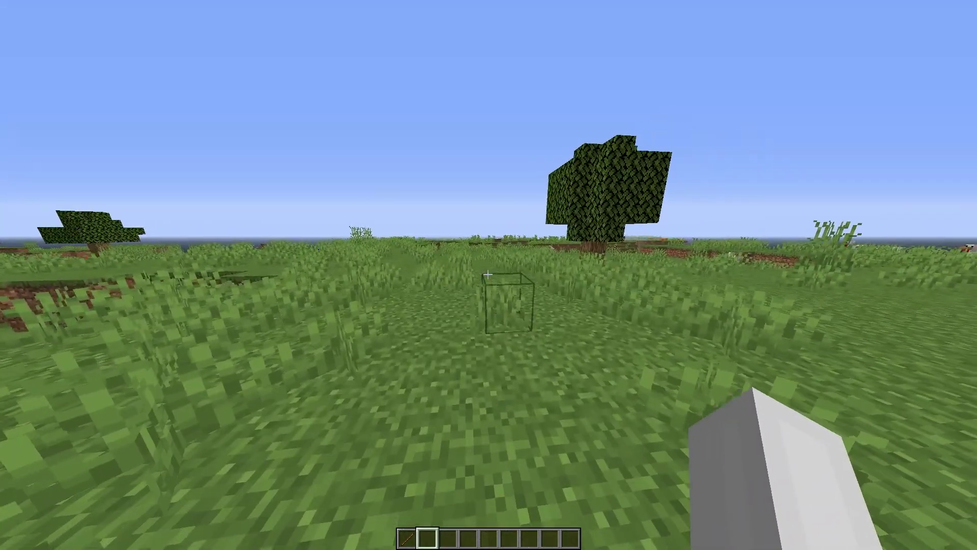
key(w)
key(w)
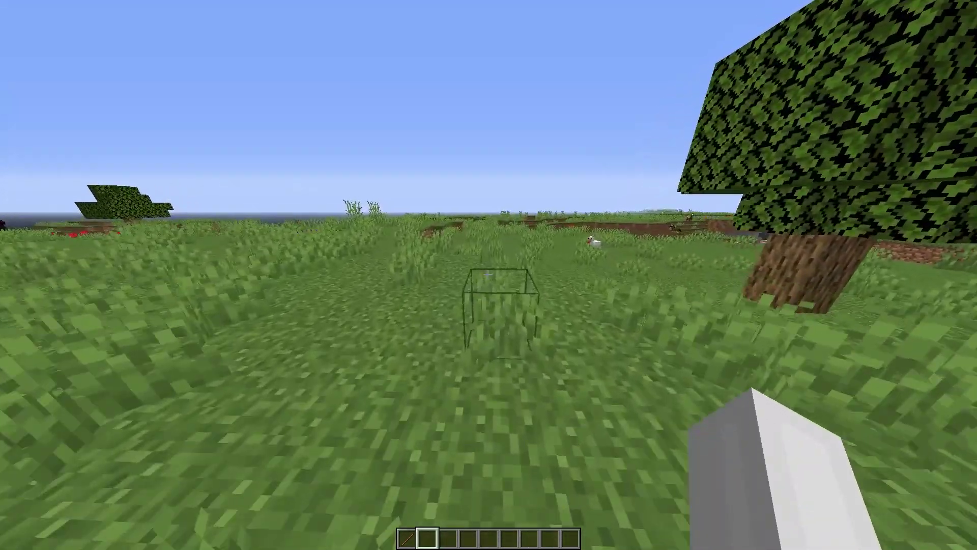
Step: Check the options of the Litematica main menu, close it and equip the stick as the selection tool
key(m)
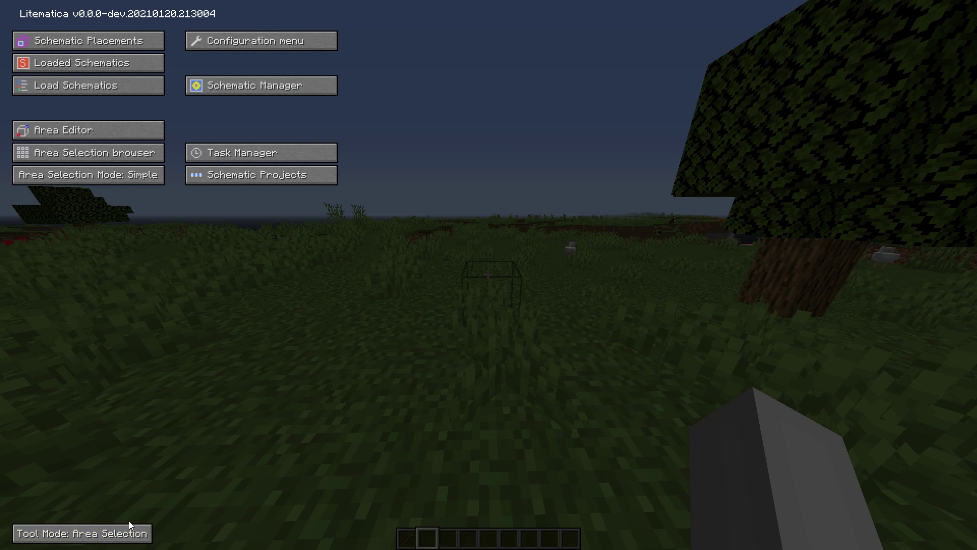
key(Escape)
key(1)
key(w)
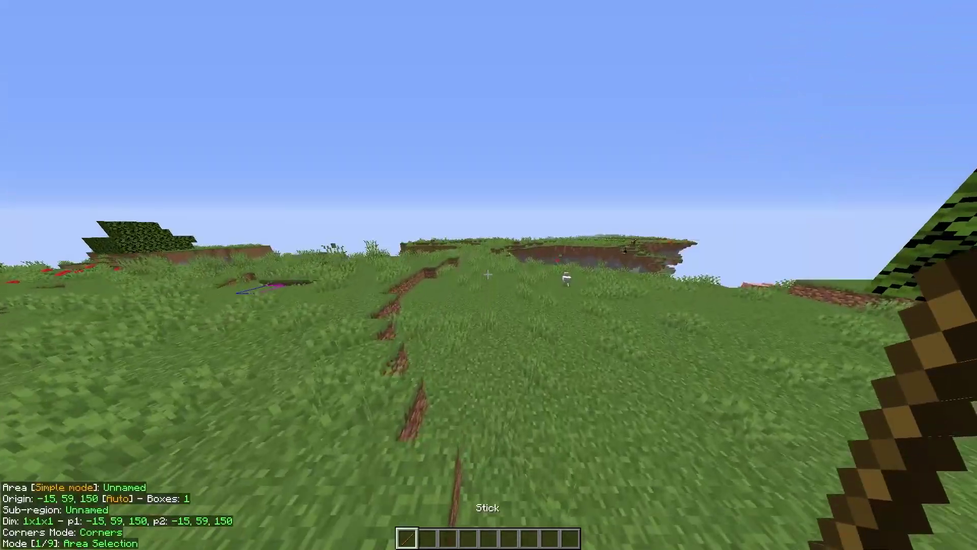
Step: Fly to the oak tree with an empty hand and break grass blocks along the dirt trench beside it
key(4)
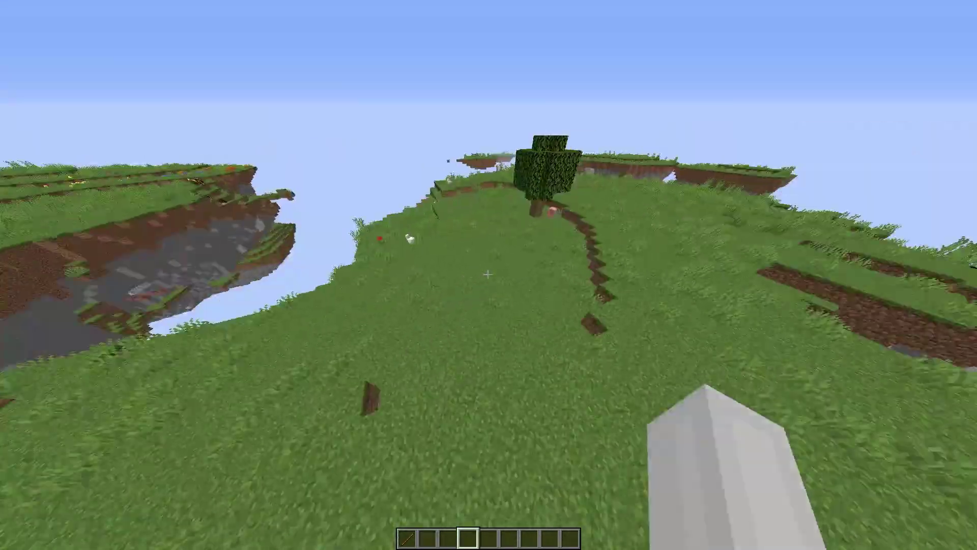
key(w)
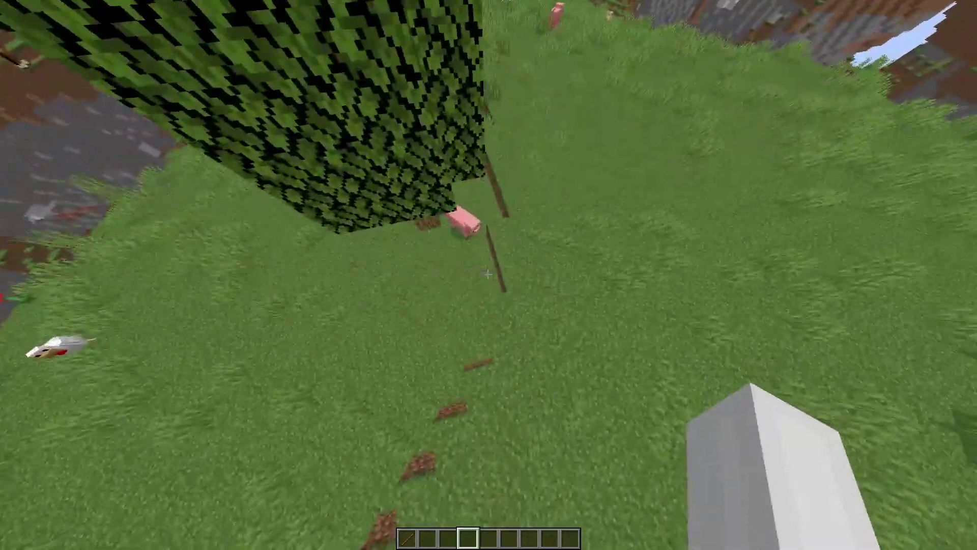
click(488, 274)
key(w)
click(488, 274)
click(488, 274)
click(488, 275)
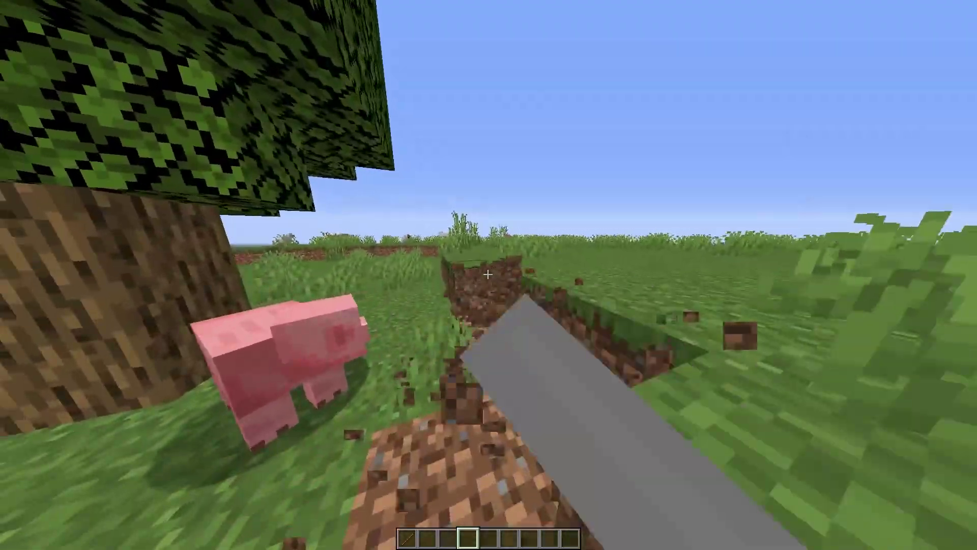
click(488, 274)
key(w)
click(488, 275)
click(489, 275)
click(488, 274)
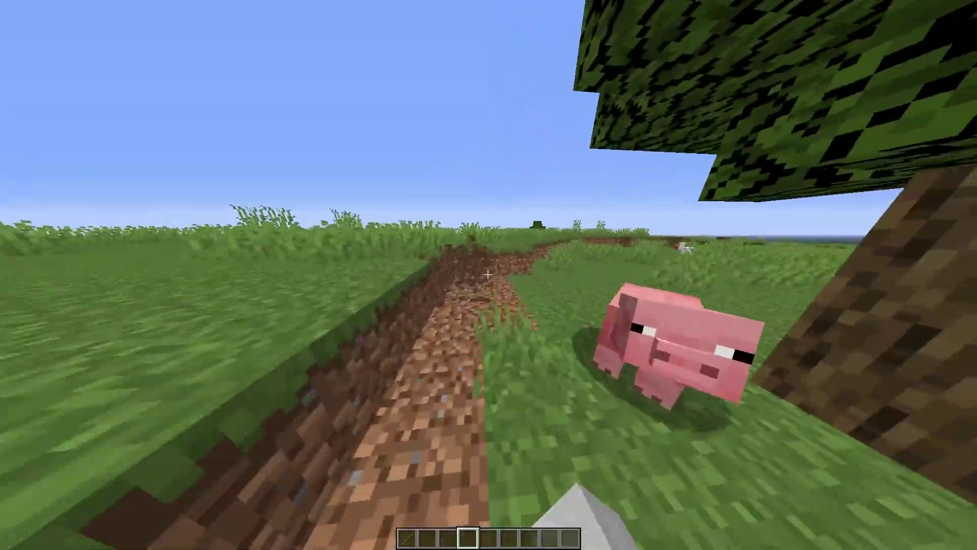
click(488, 275)
Step: Set the area selection's first corner with the stick on the ground beside the tree at x -6, y 58, z 132
key(space)
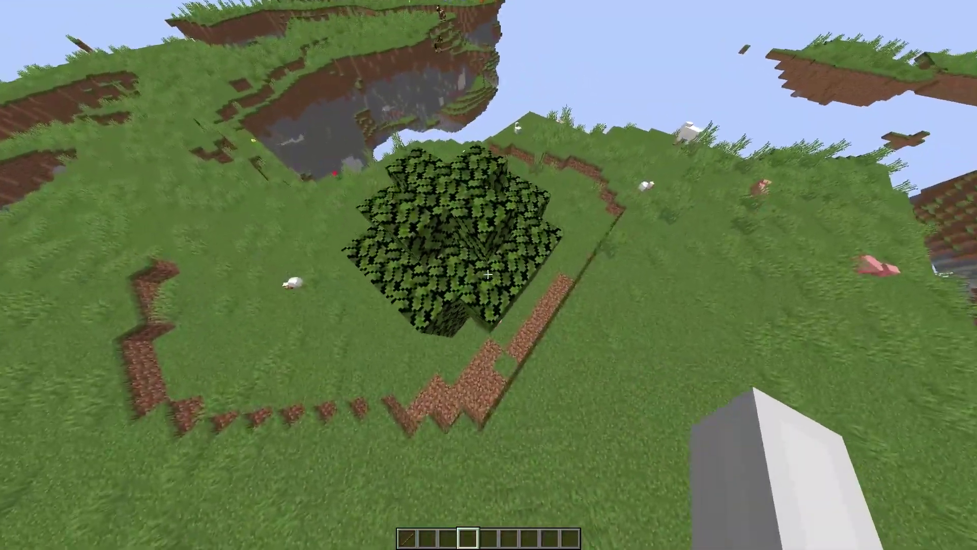
key(w)
key(shift)
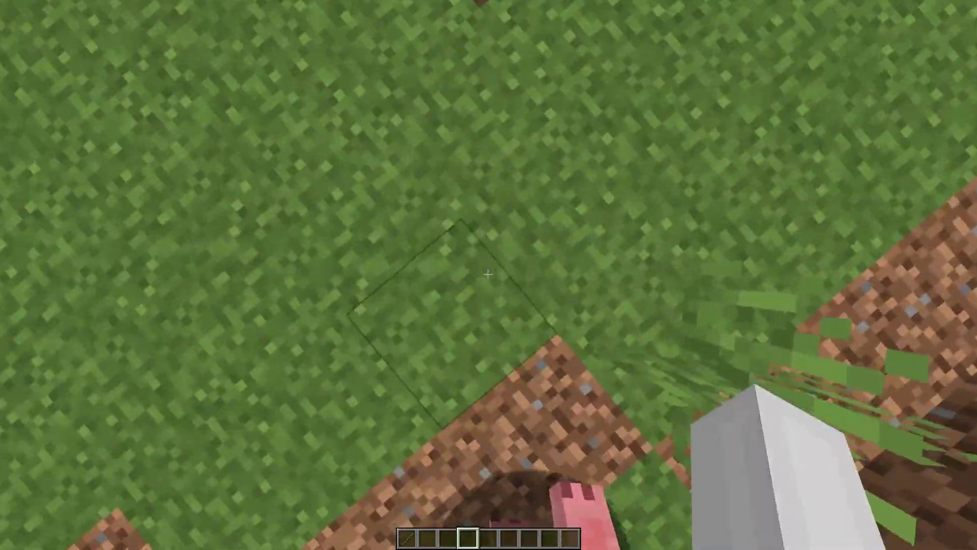
key(1)
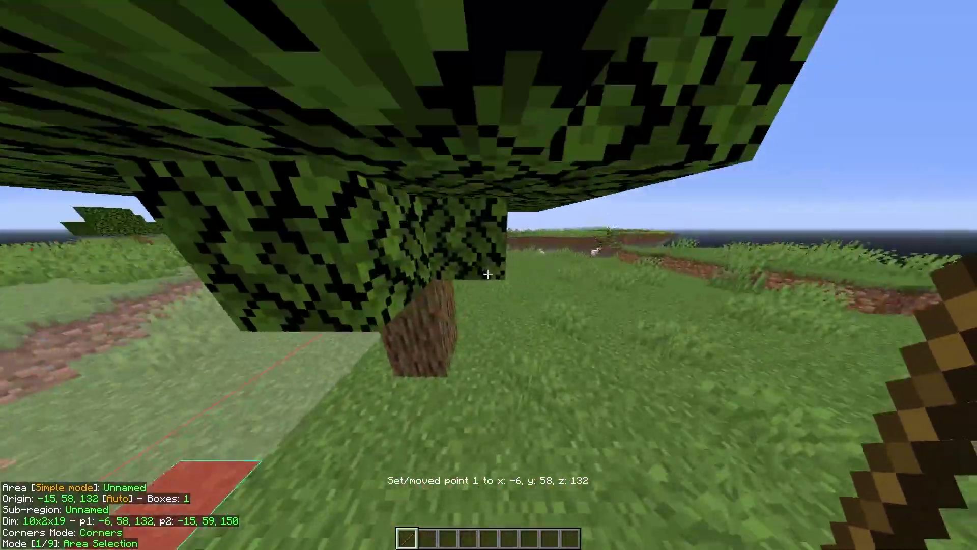
Step: Pick oak leaves from the tree's canopy into an empty hotbar slot and try placing a leaf block on it
key(3)
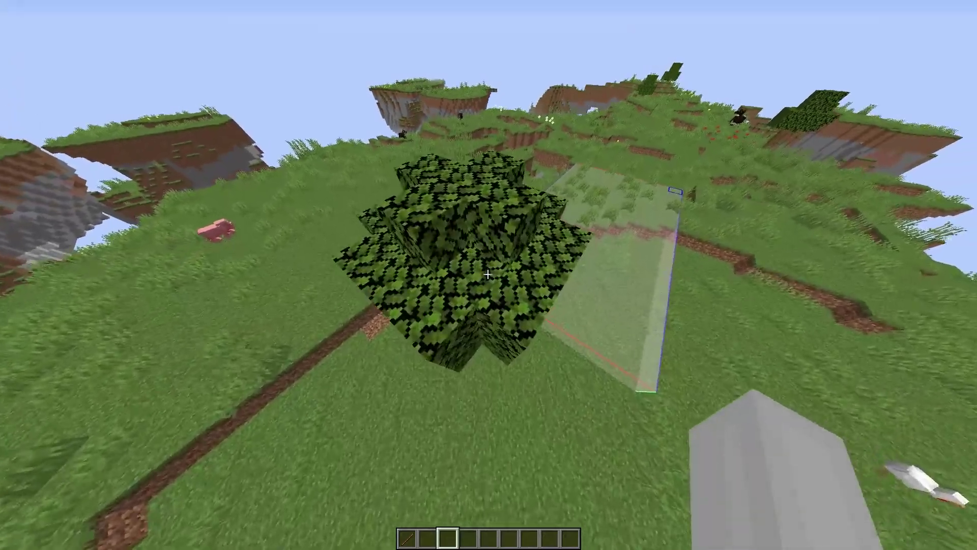
middle_click(488, 274)
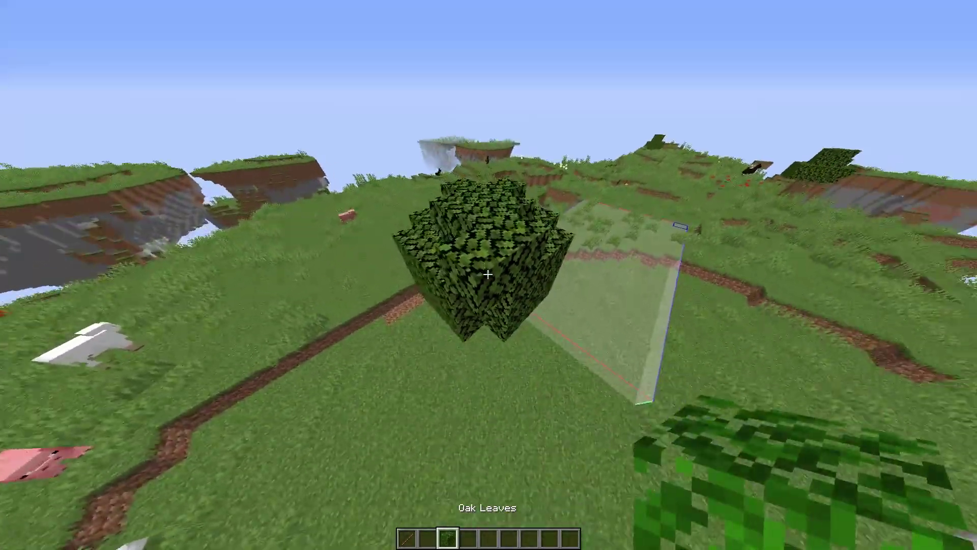
right_click(488, 274)
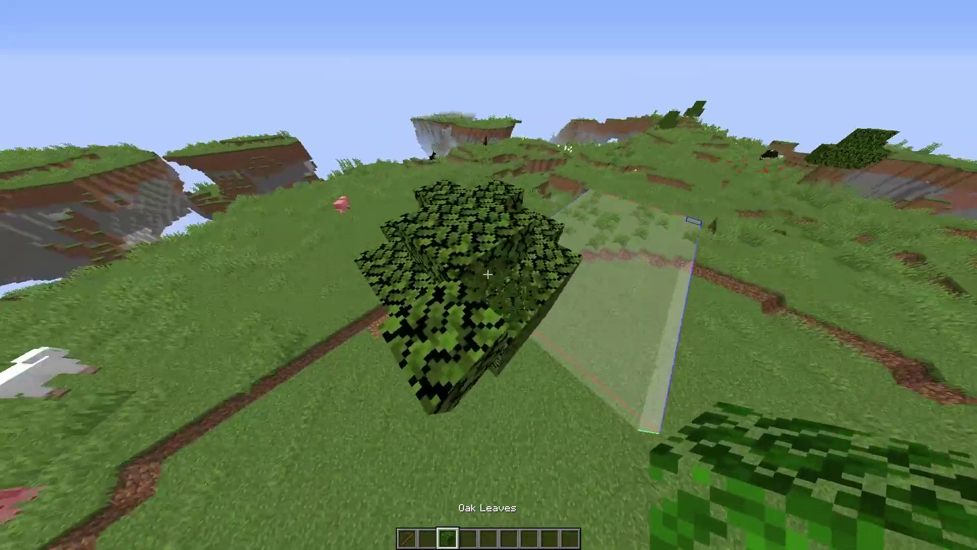
click(488, 274)
Step: Set the area selection's second corner above the tree at x -10, y 65, z 128 and view the box from outside
key(1)
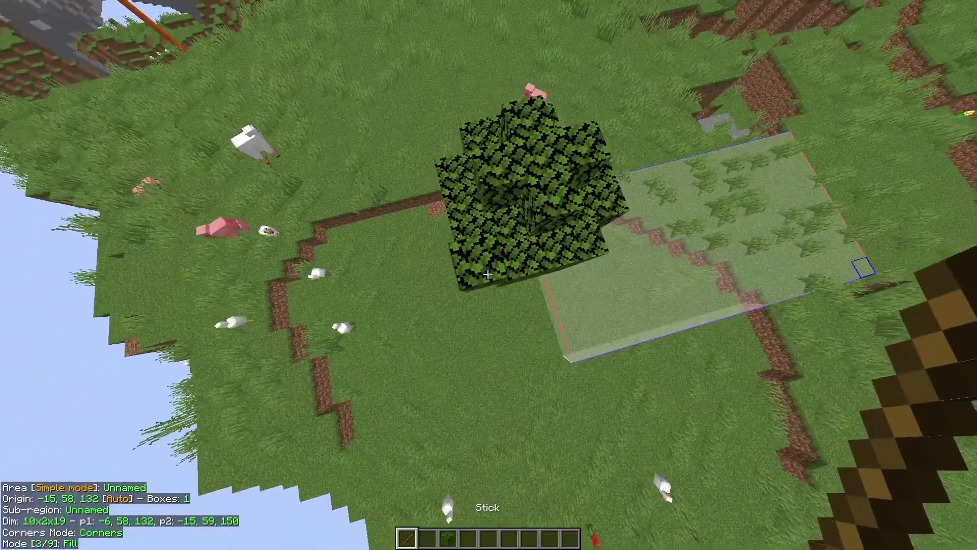
right_click(488, 274)
key(4)
click(488, 275)
key(F5)
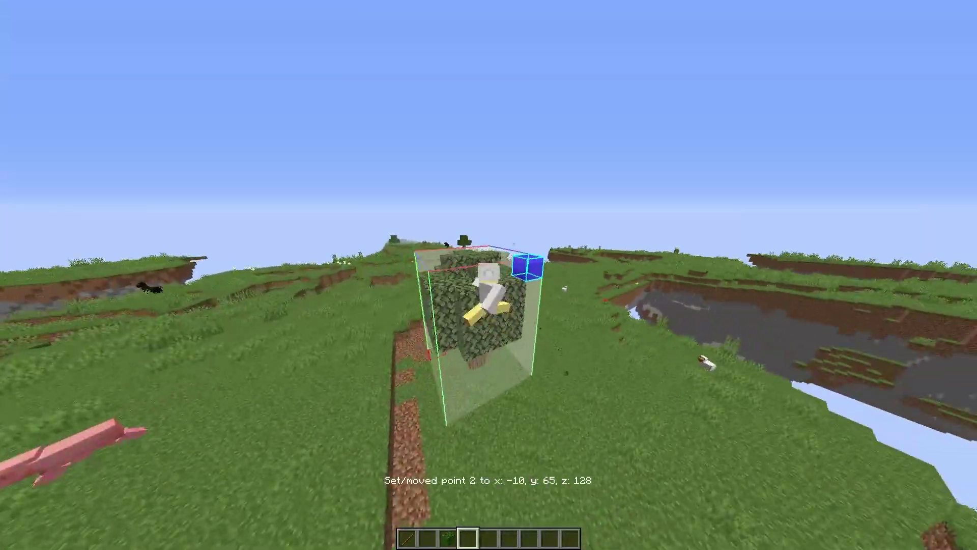
key(F5)
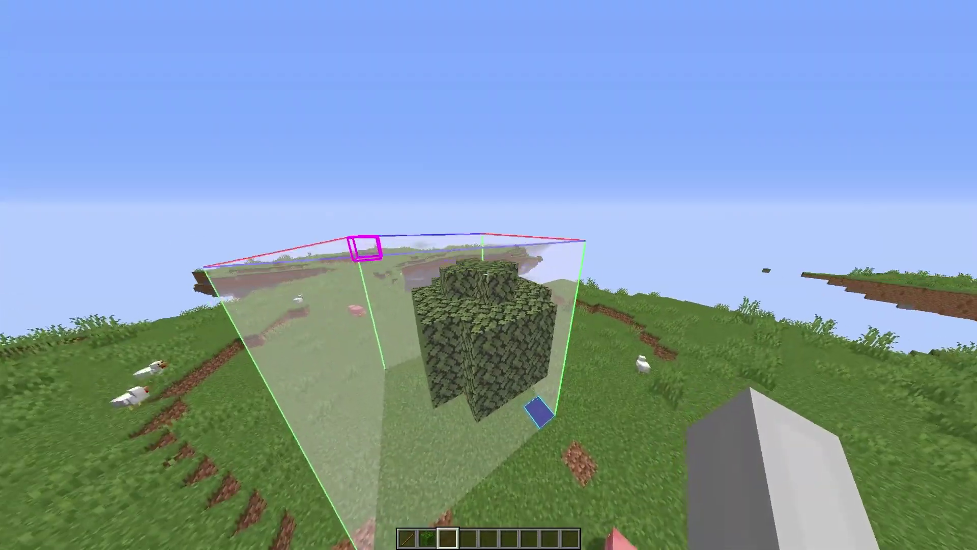
Step: Open the Area Editor for the tree selection and enter Tree as the selection name
key(m)
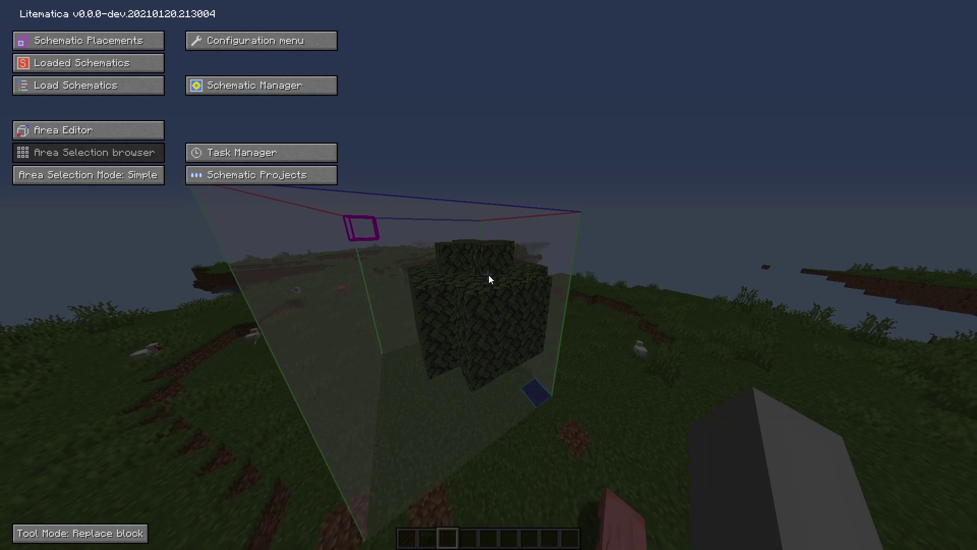
click(77, 136)
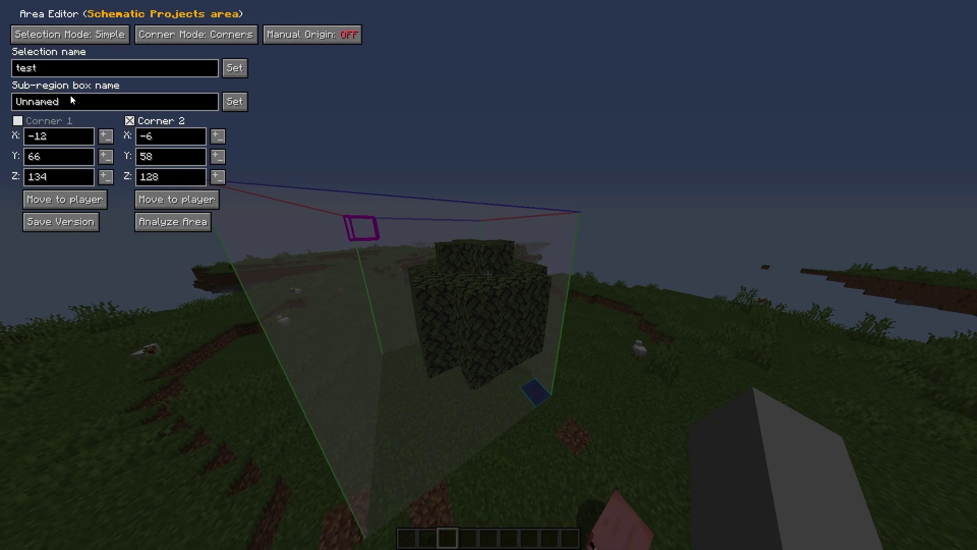
key(BackSpace)
key(BackSpace)
key(BackSpace)
key(BackSpace)
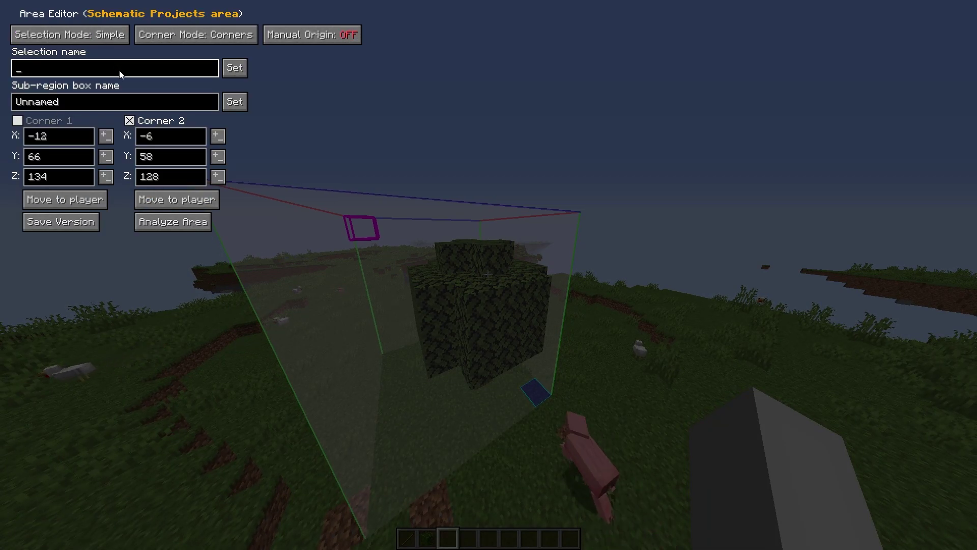
text(Tree)
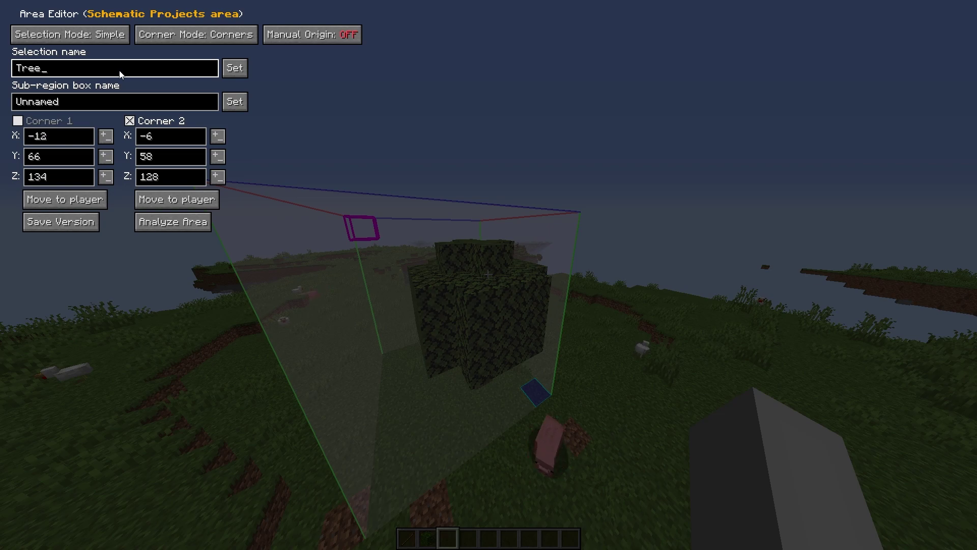
Step: Save the selected area as a new schematic version named test and leave the Area Editor
click(65, 224)
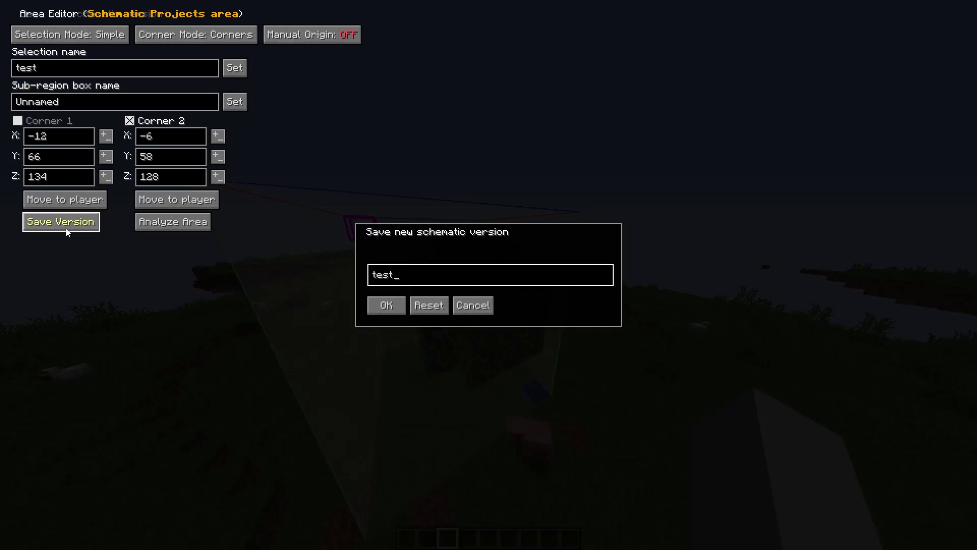
click(388, 313)
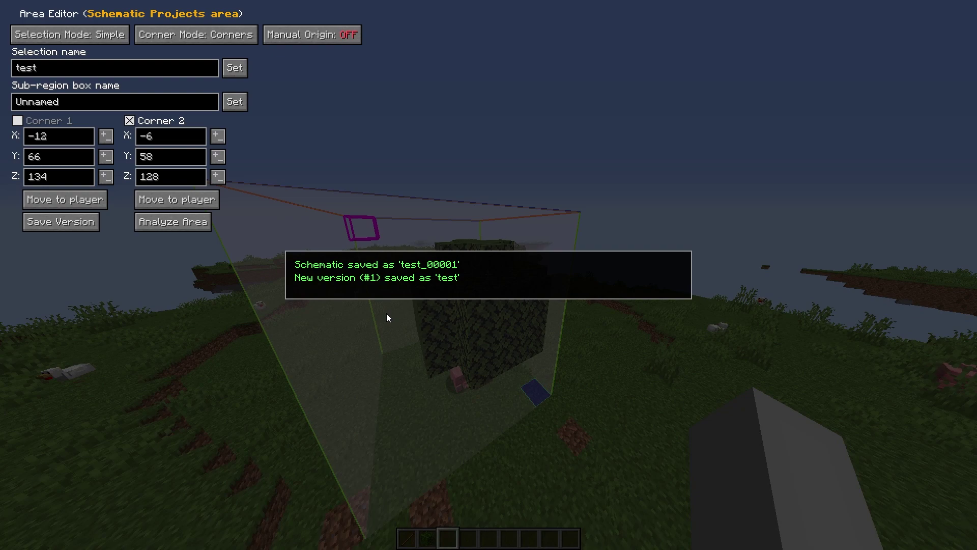
key(Escape)
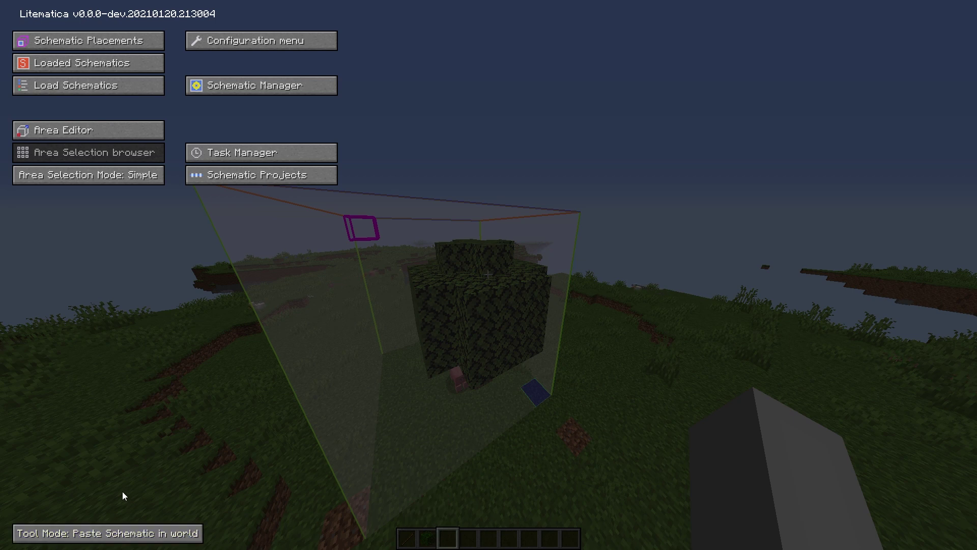
Step: Move the selection corners away from the tree with the stick, placing the second corner at x -12, y 58, z 157
key(Escape)
key(1)
right_click(488, 275)
right_click(488, 274)
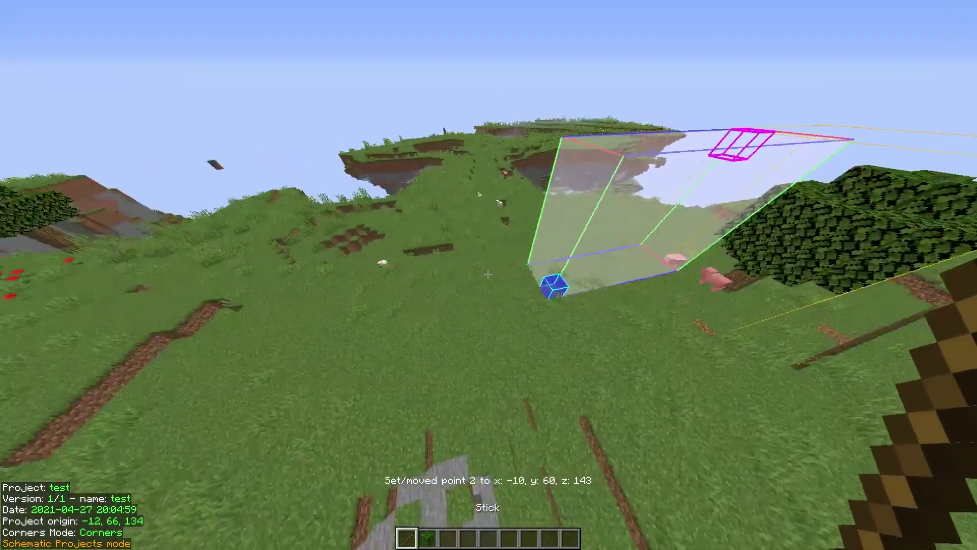
click(488, 274)
click(487, 275)
right_click(488, 275)
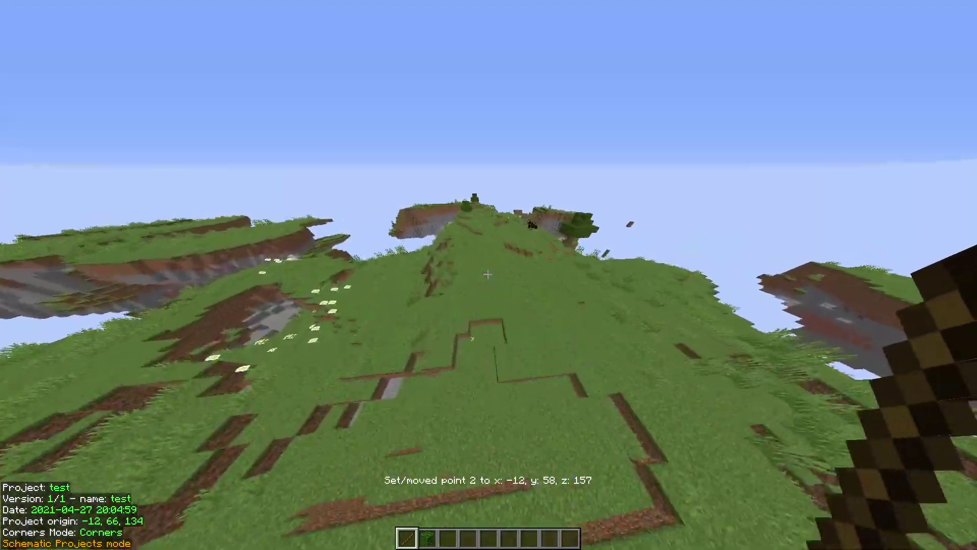
Step: Load the test_00001 schematic with a placement created at the current spot and return to the world
key(3)
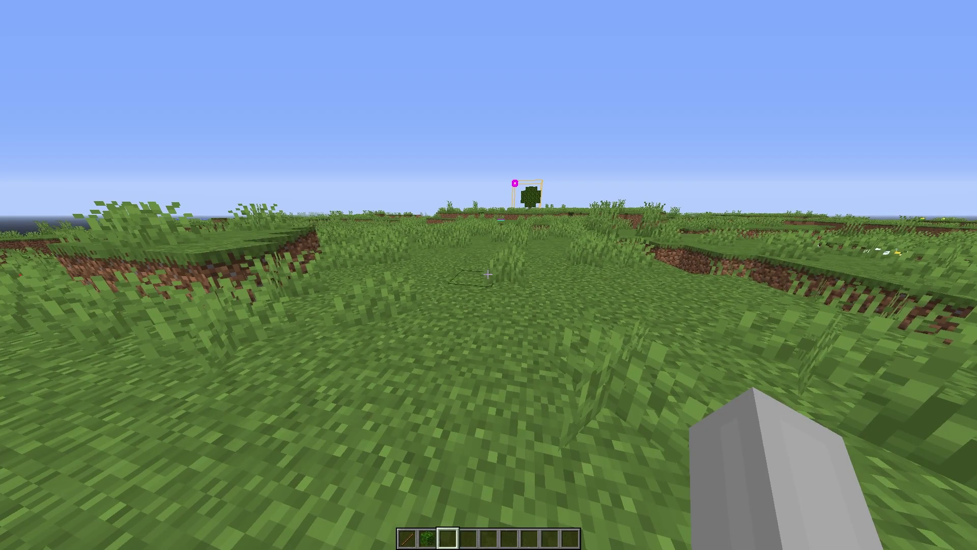
key(m)
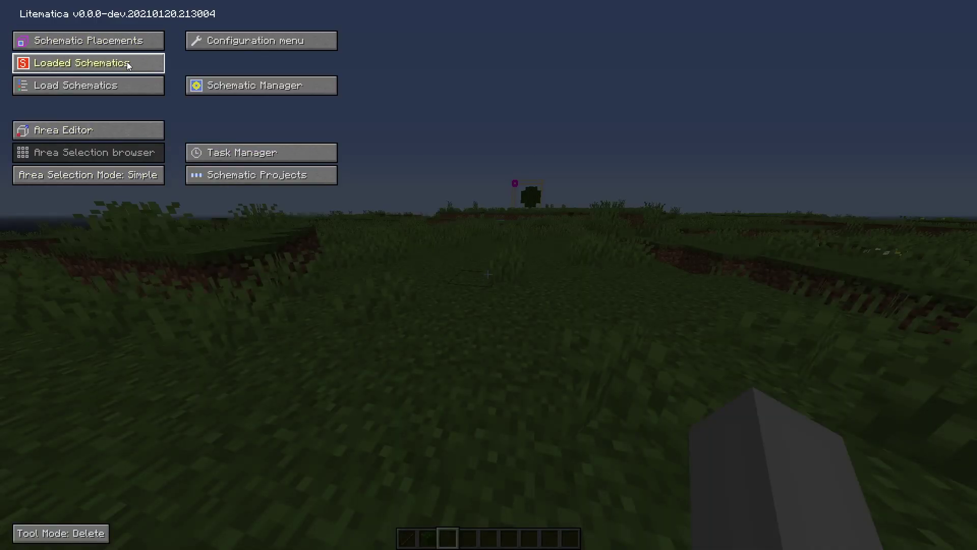
click(114, 84)
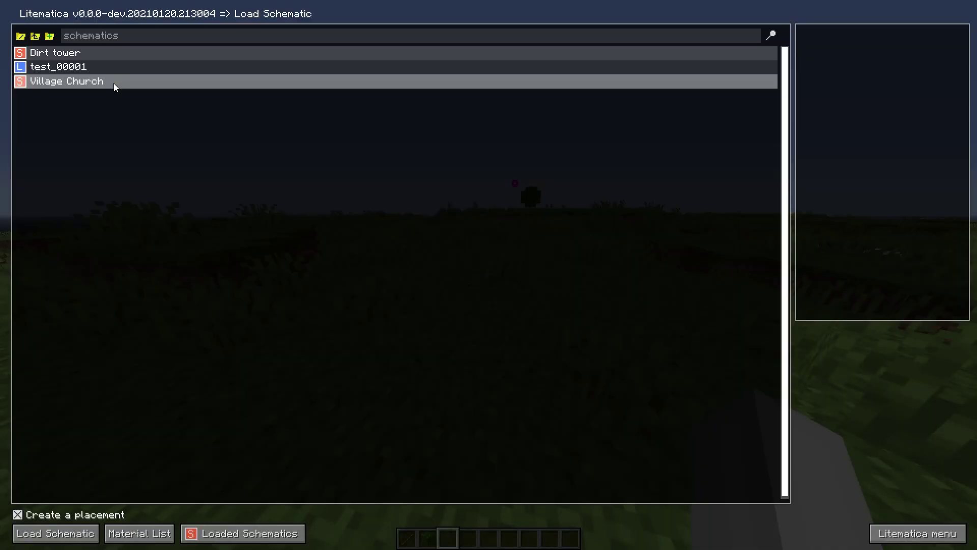
click(79, 70)
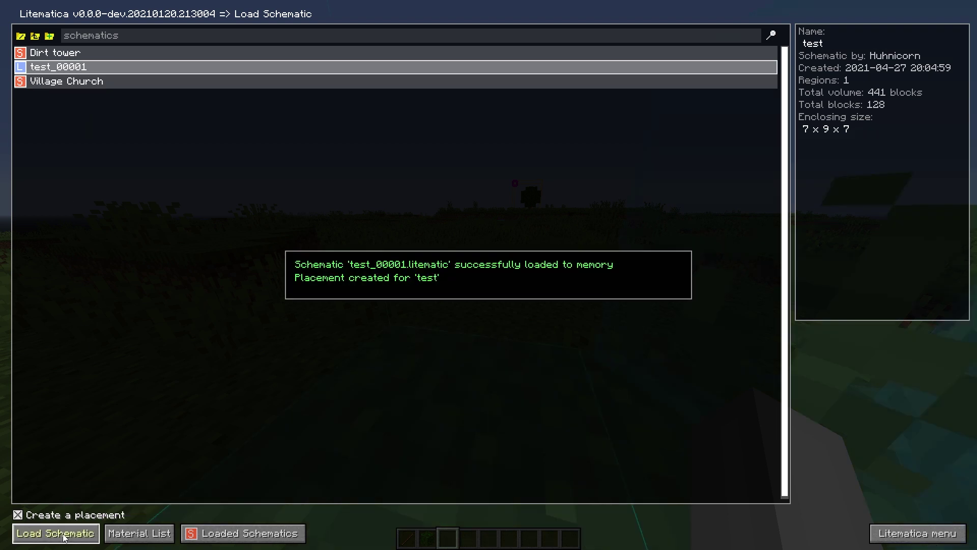
key(Escape)
key(Escape)
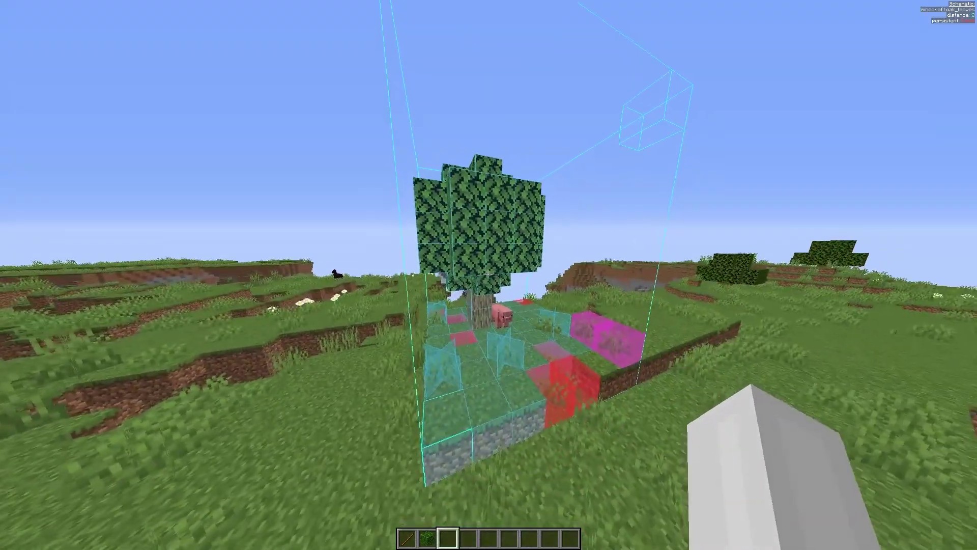
Step: Use the Rebuild Schematic tool mode with a grass block on the blocks along the test placement's ground edge
key(m)
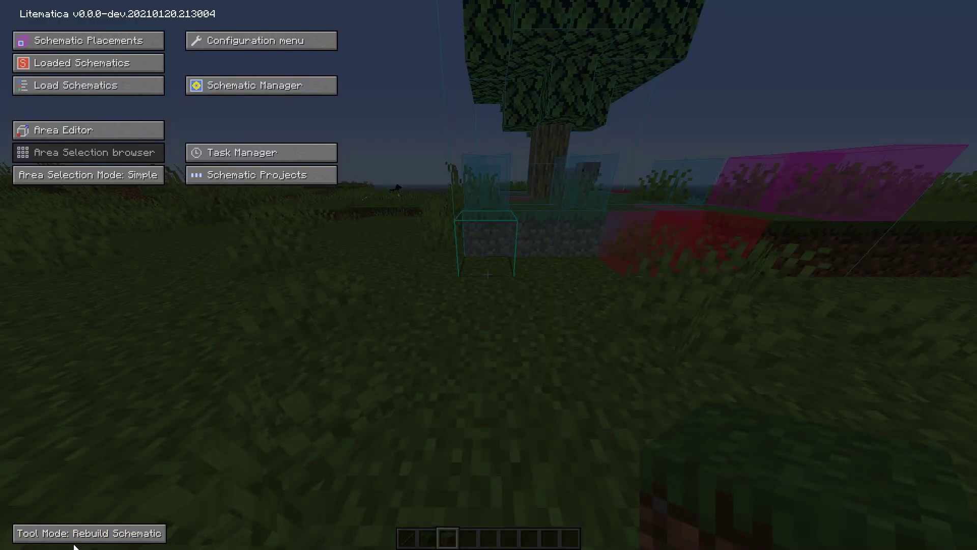
key(Escape)
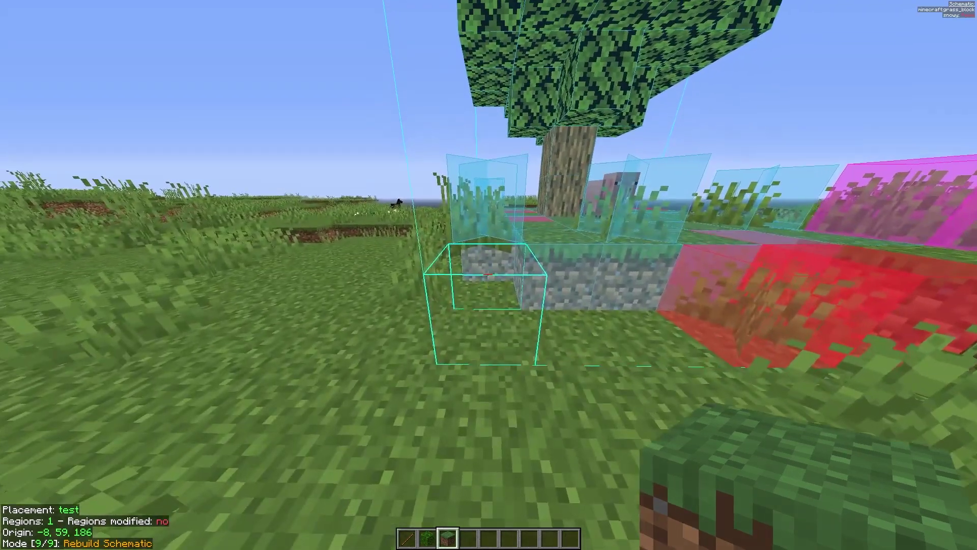
key(w)
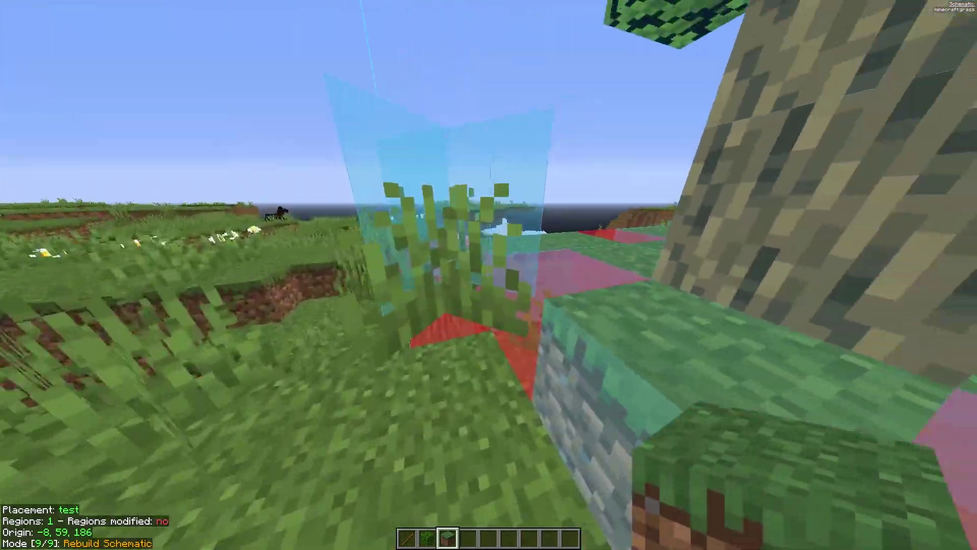
key(s)
click(489, 275)
click(488, 275)
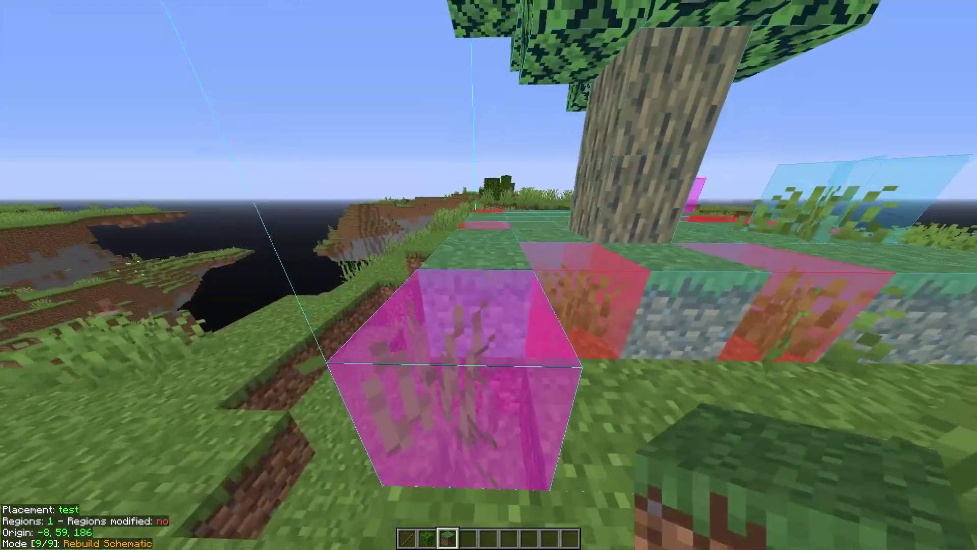
click(489, 275)
click(489, 275)
key(s)
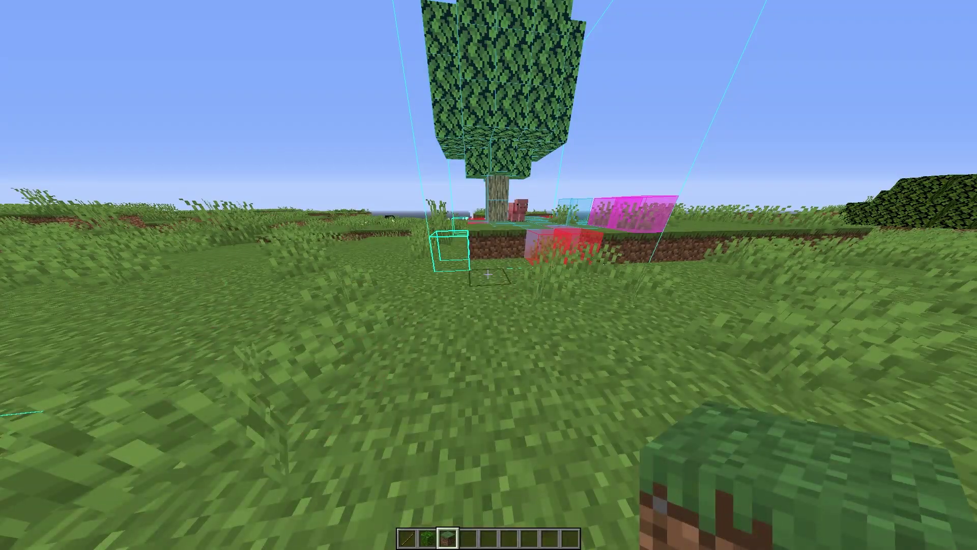
Step: Set the easyPlaceToggle hotkey to O in the Litematica settings and turn Easy Place mode on
key(m+c)
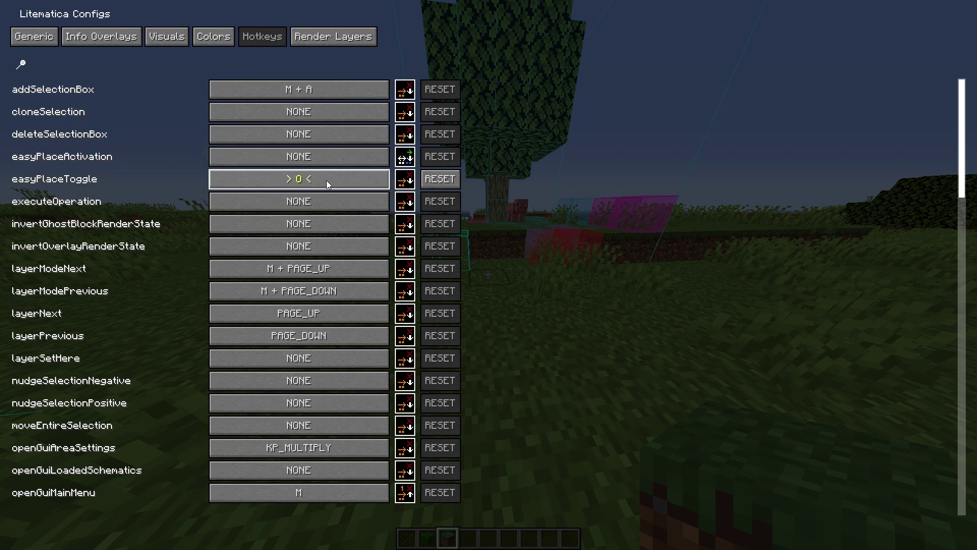
click(313, 184)
key(Escape)
key(o)
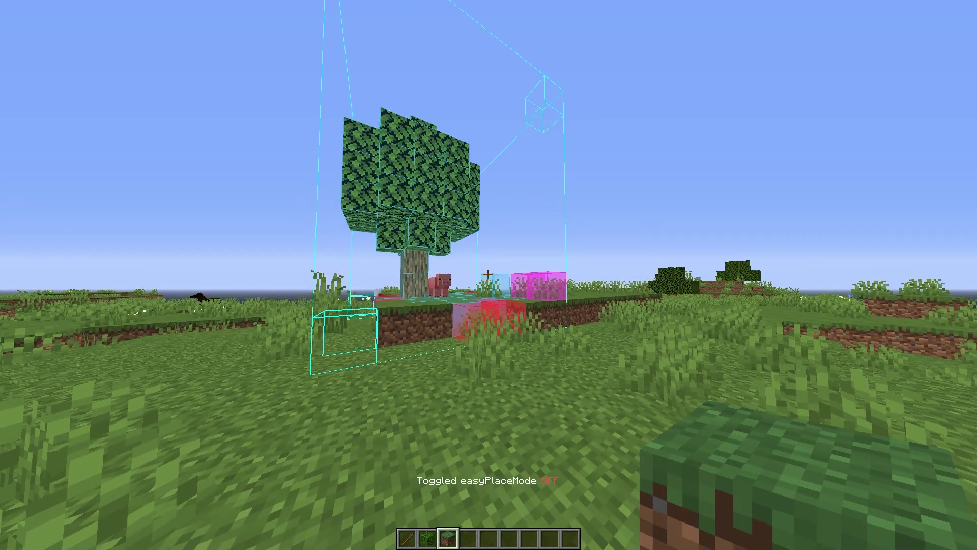
key(d)
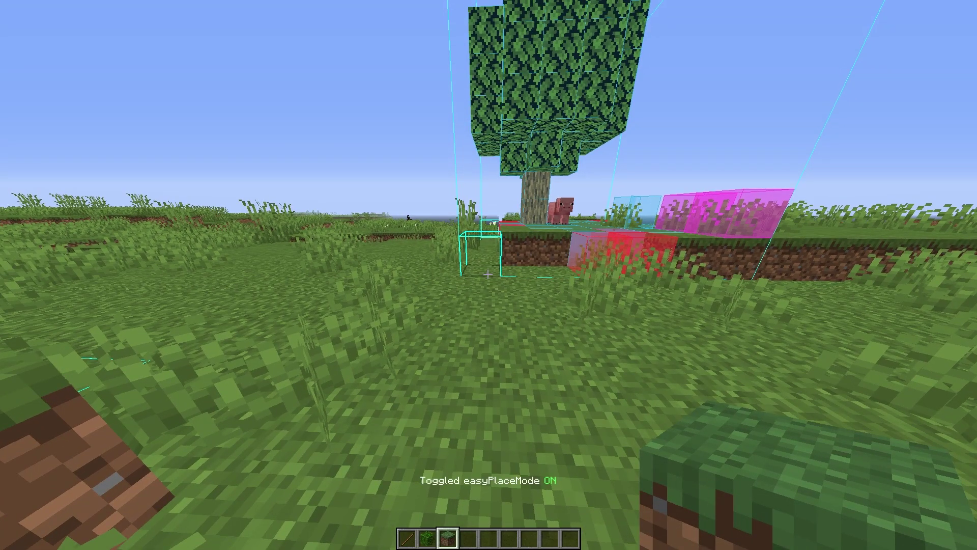
Step: Approach the ghost tree and place wood blocks in its trunk using Easy Place mode
key(w)
key(w)
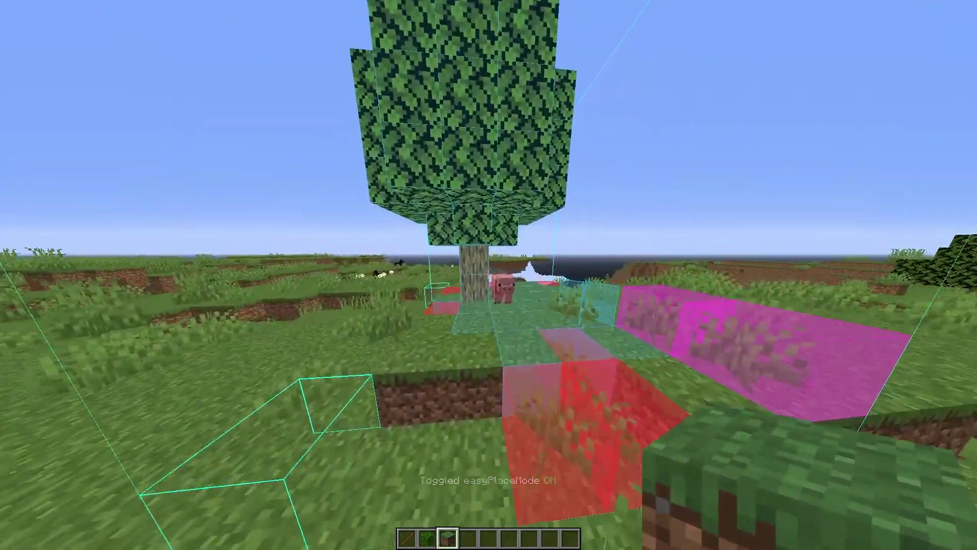
key(6)
right_click(489, 275)
Step: Place grass blocks over the ghost ground blocks around the trunk with Easy Place mode
key(3)
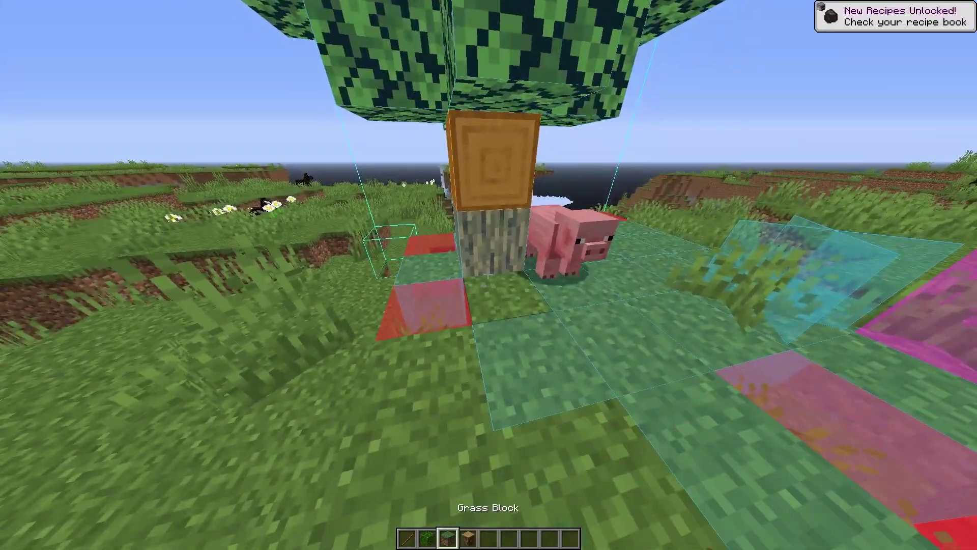
right_click(489, 275)
right_click(487, 275)
right_click(488, 275)
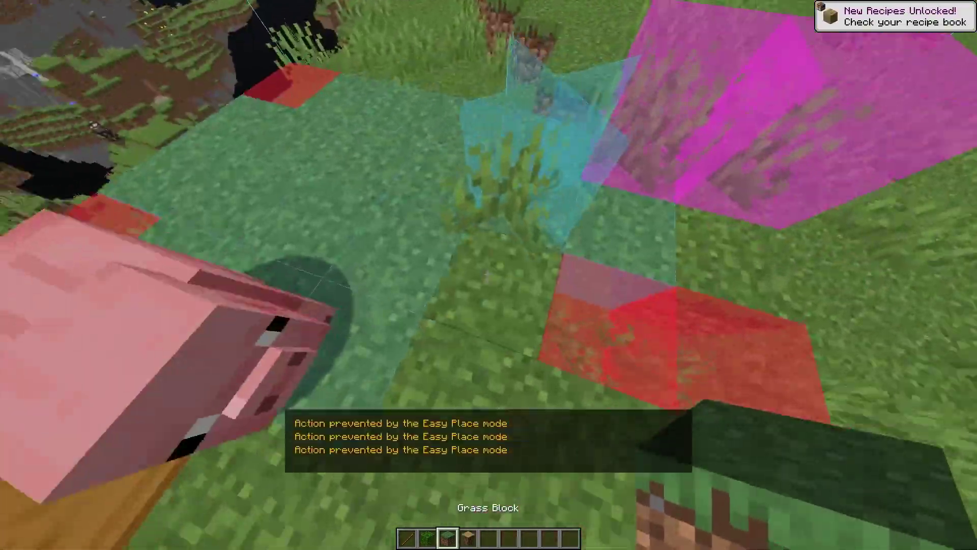
right_click(488, 275)
right_click(487, 275)
right_click(488, 274)
right_click(488, 275)
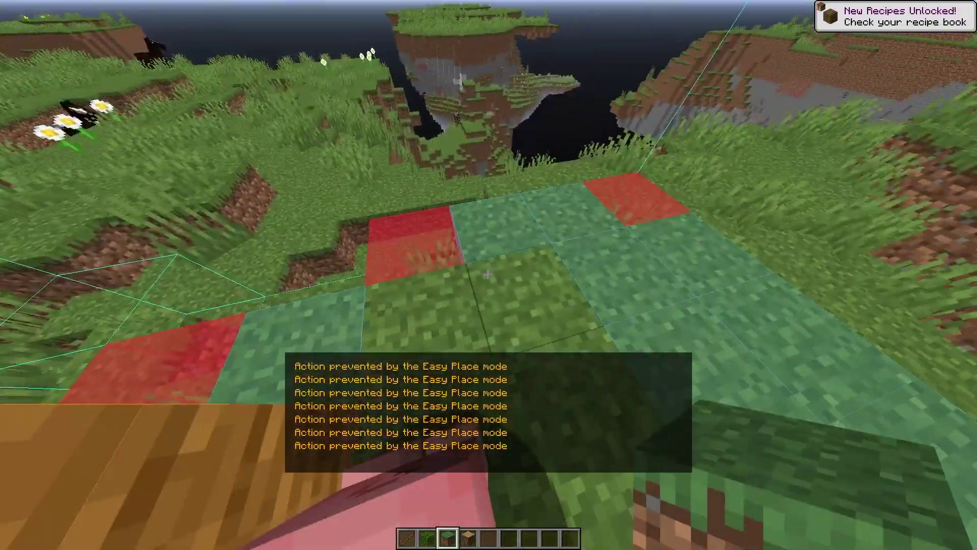
right_click(488, 275)
Step: Continue filling the placement's outer ground area with grass blocks, up to the ghost grass plants
key(4)
key(3)
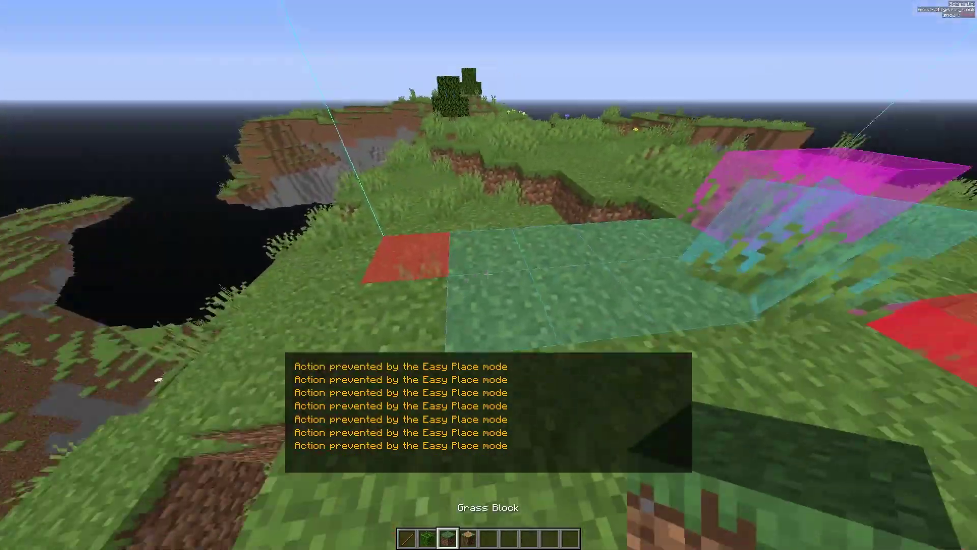
right_click(488, 275)
right_click(488, 275)
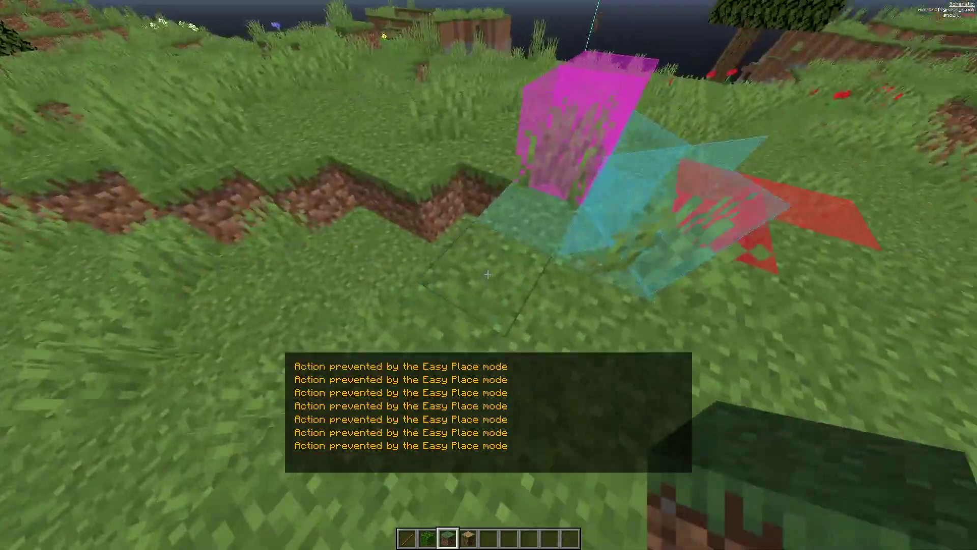
right_click(487, 275)
right_click(488, 275)
right_click(488, 275)
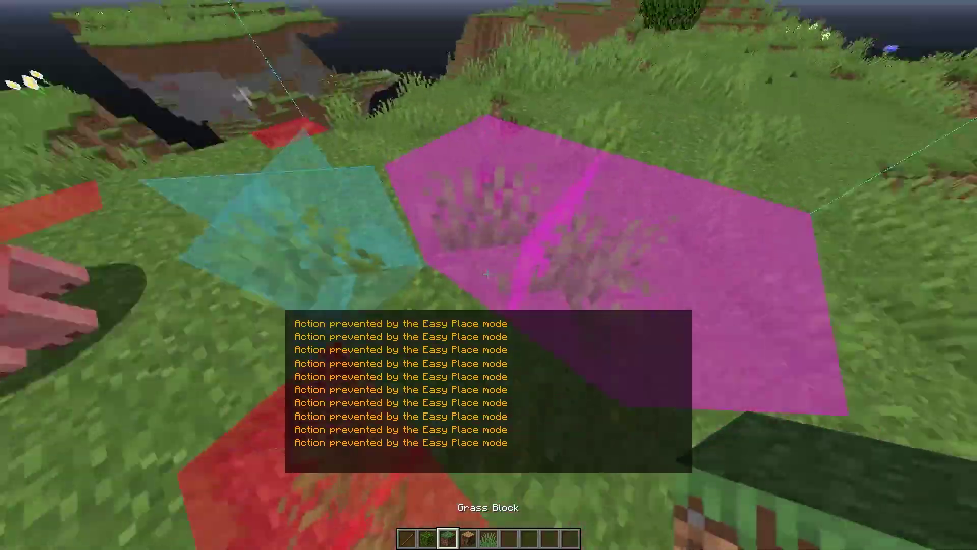
Step: Place ghost grass plants and fill the remaining ground gaps near the placement's edge with grass blocks
right_click(487, 274)
key(5)
right_click(487, 275)
right_click(488, 275)
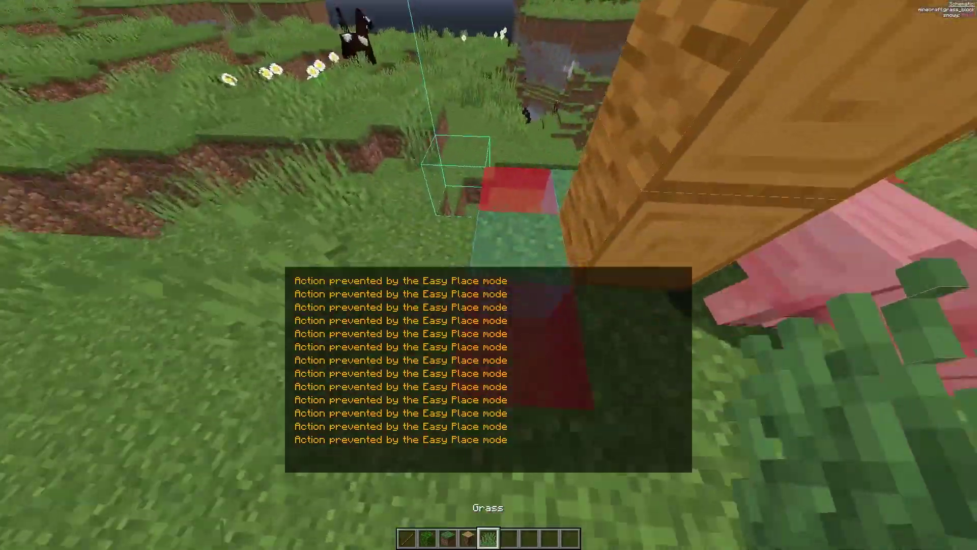
key(3)
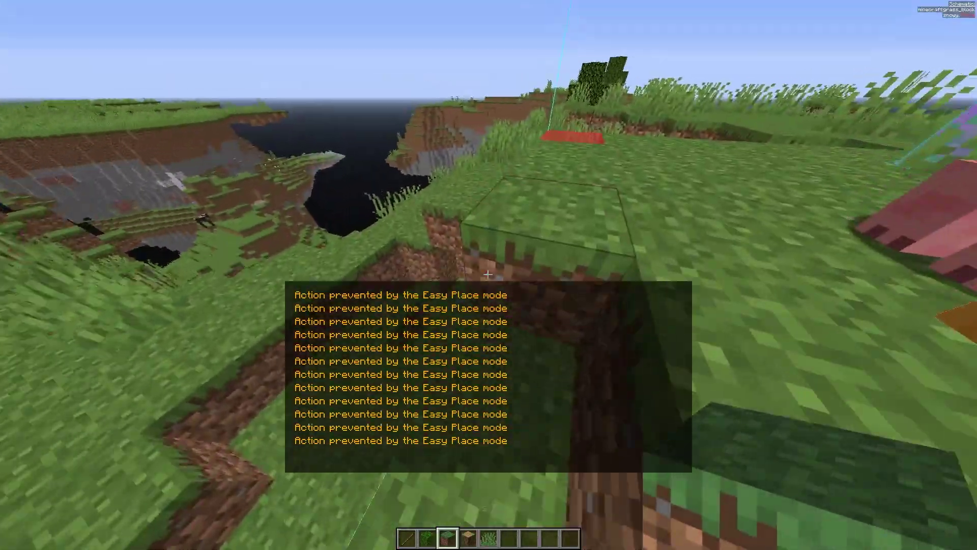
right_click(488, 275)
key(5)
right_click(488, 275)
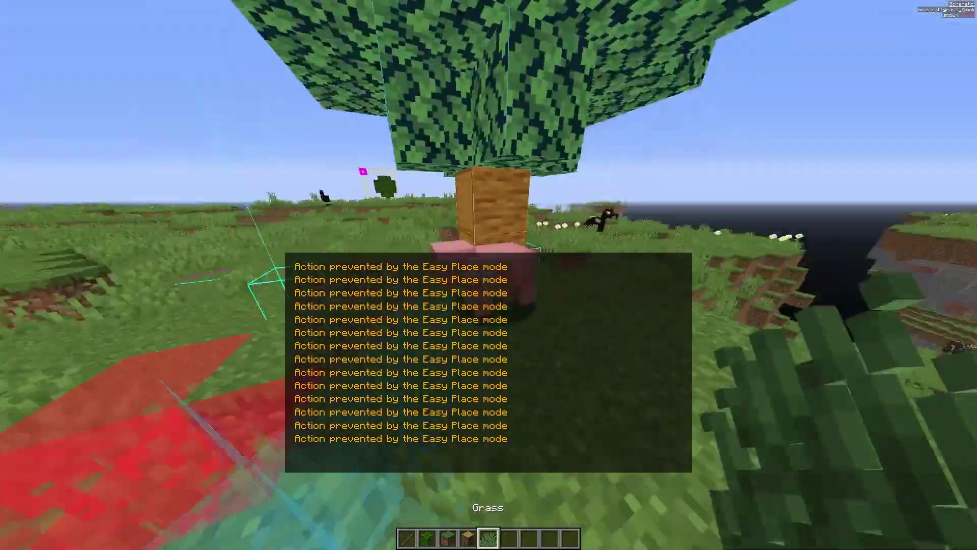
Step: Fill in the ghost tree's canopy with oak leaves
key(2)
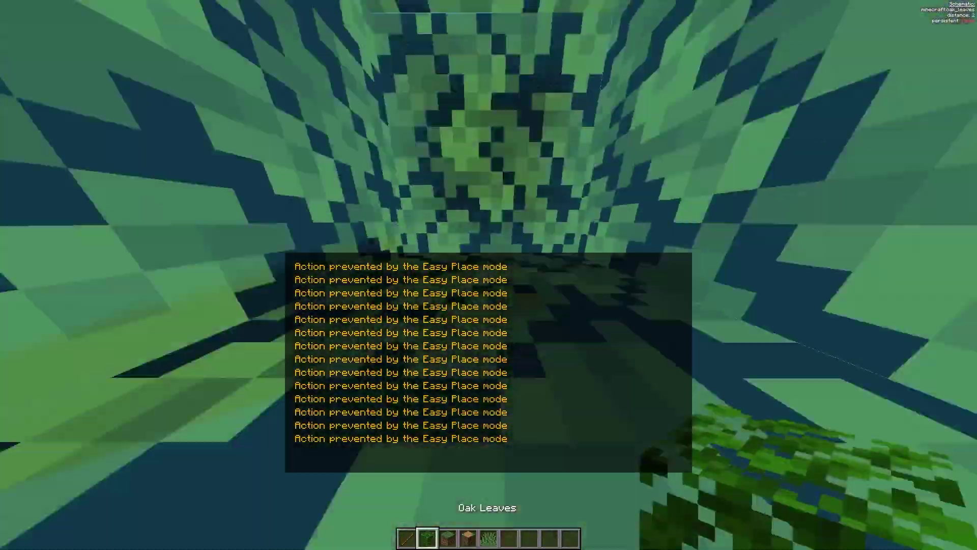